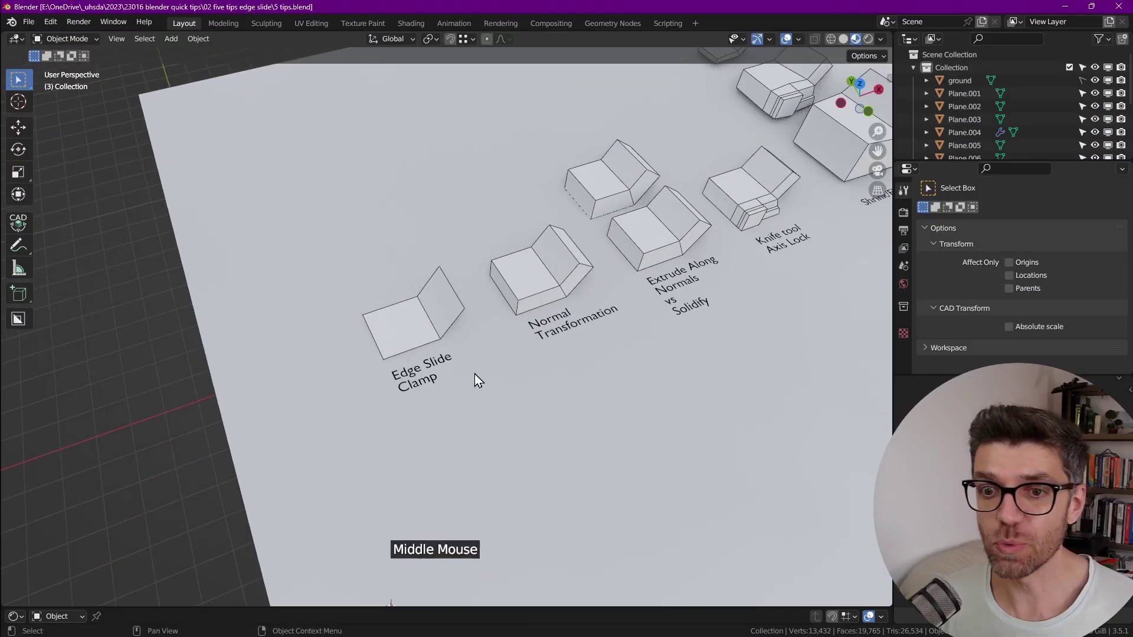
- Duplicate the Edge Slide Clamp plane and place the copy in front of the original
{"action": "scroll", "coordinate": [474, 374], "scroll_direction": "up", "scroll_amount": 4}
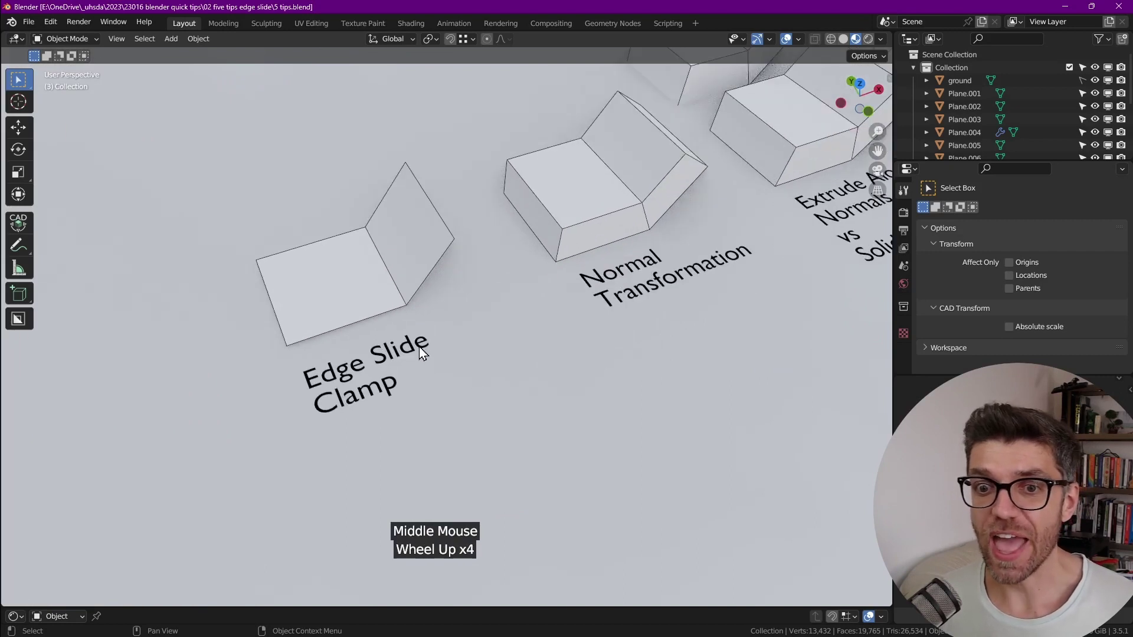
{"action": "scroll", "coordinate": [388, 295], "scroll_direction": "down", "scroll_amount": 2}
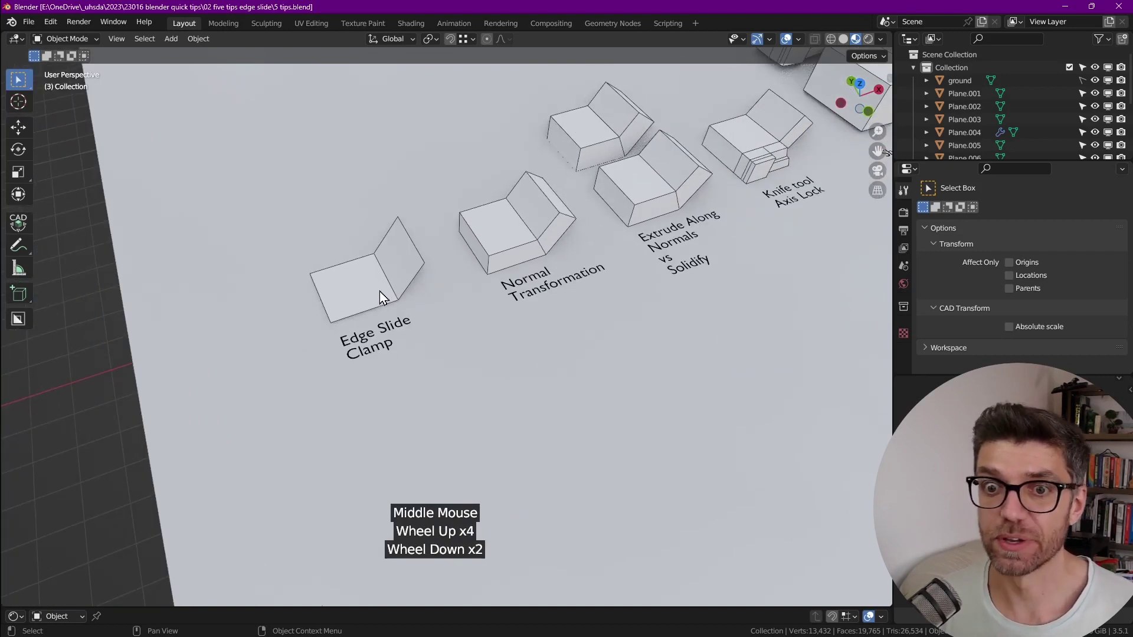
{"action": "left_click", "coordinate": [379, 294]}
{"action": "middle_click_drag", "start_coordinate": [379, 293], "coordinate": [377, 289]}
{"action": "key", "text": "shift+d"}
{"action": "left_click", "coordinate": [482, 395]}
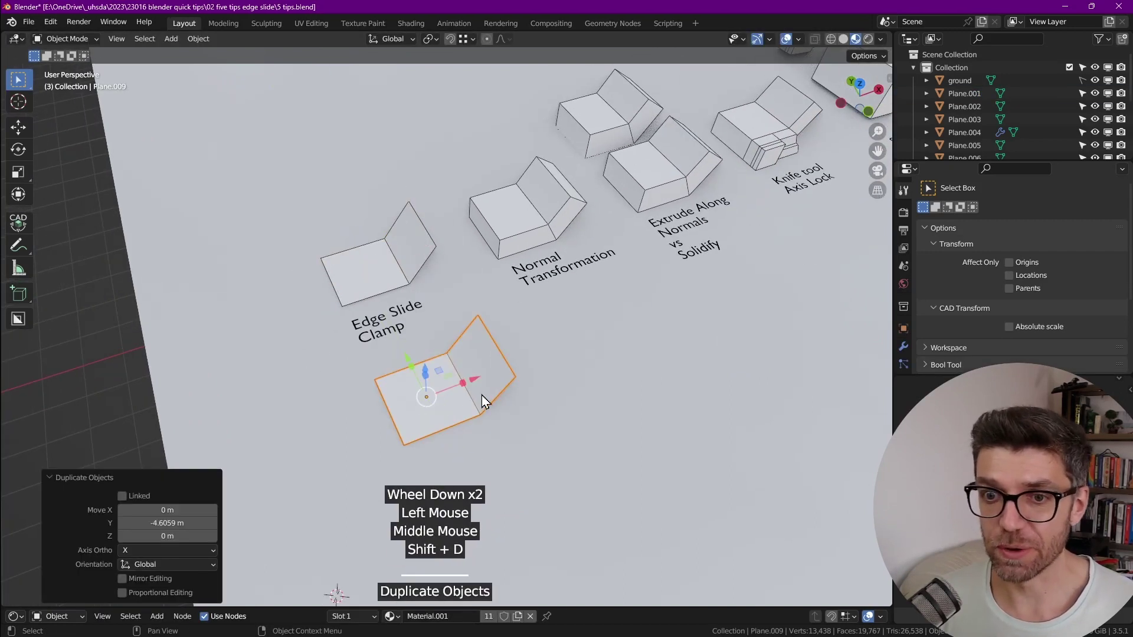
- In Edit Mode, delete the copy's tilted right face
{"action": "key", "text": "Tab"}
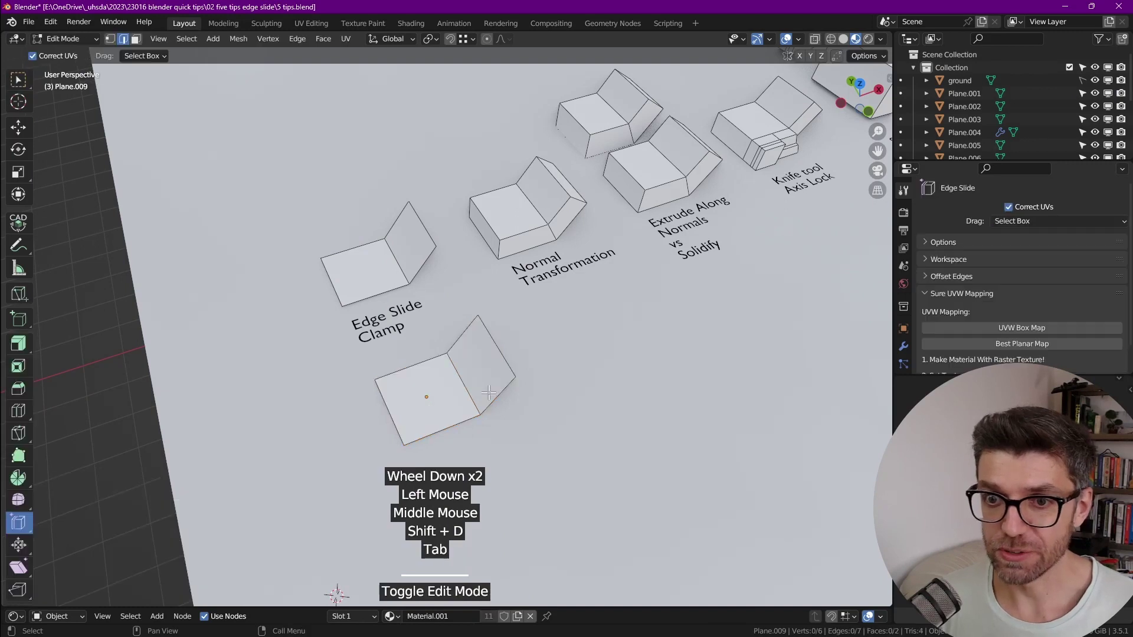
{"action": "key", "text": "3"}
{"action": "left_click", "coordinate": [475, 366]}
{"action": "key", "text": "x"}
{"action": "left_click", "coordinate": [484, 370]}
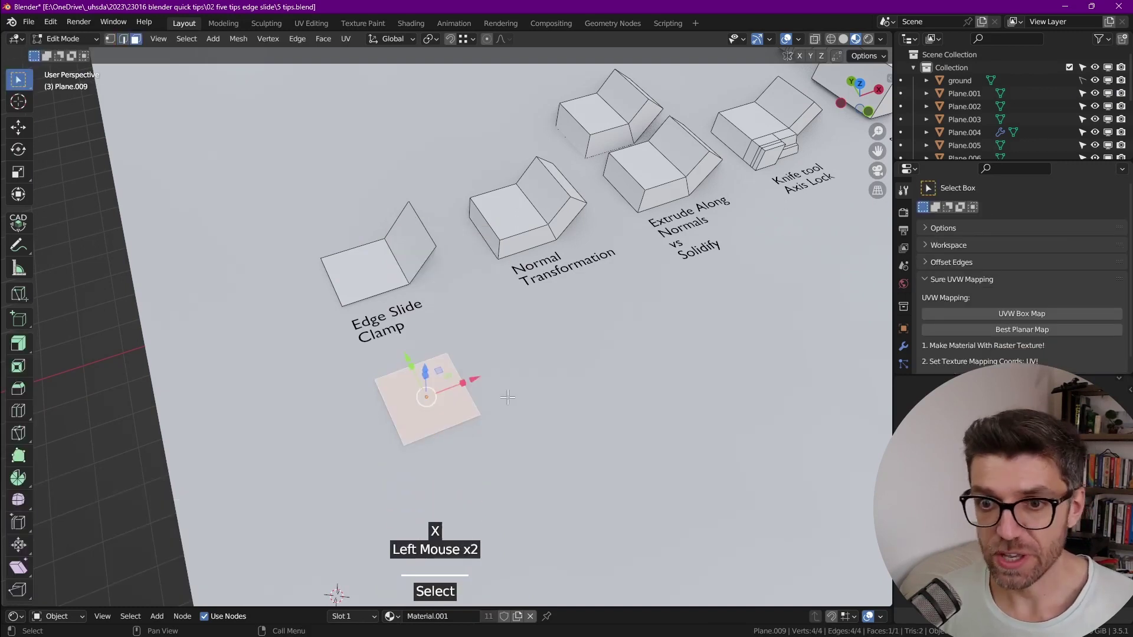
- Extrude the open right edge upward, tilt the flap along X, and annotate it
{"action": "key", "text": "2"}
{"action": "left_click", "coordinate": [473, 412]}
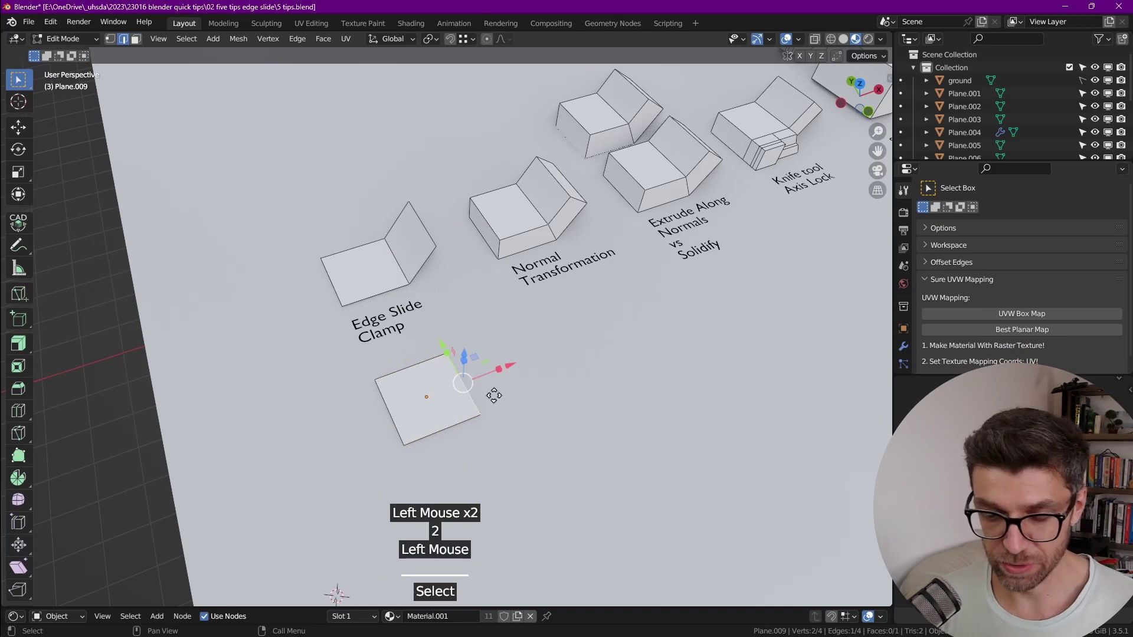
{"action": "key", "text": "e"}
{"action": "left_click", "coordinate": [475, 326]}
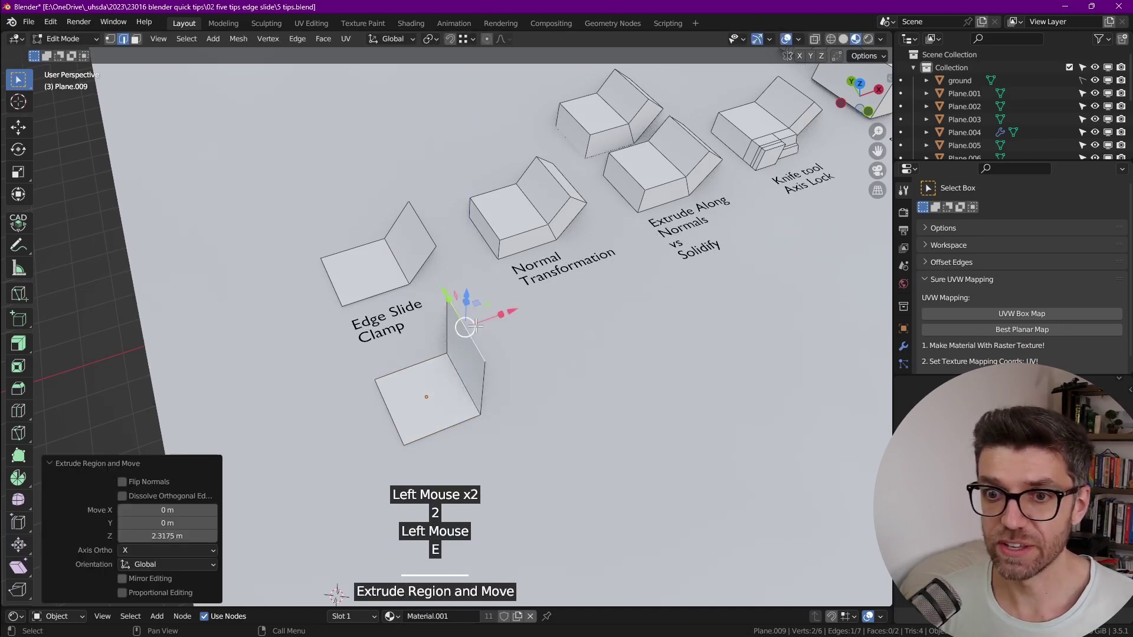
{"action": "left_click_drag", "start_coordinate": [516, 311], "coordinate": [552, 300]}
{"action": "mouse_move", "coordinate": [462, 251]}
{"action": "left_mouse_down"}
{"action": "mouse_move", "coordinate": [524, 340]}
{"action": "mouse_move", "coordinate": [524, 357]}
{"action": "mouse_move", "coordinate": [494, 339]}
{"action": "mouse_move", "coordinate": [452, 410]}
{"action": "mouse_move", "coordinate": [464, 409]}
{"action": "left_mouse_up"}
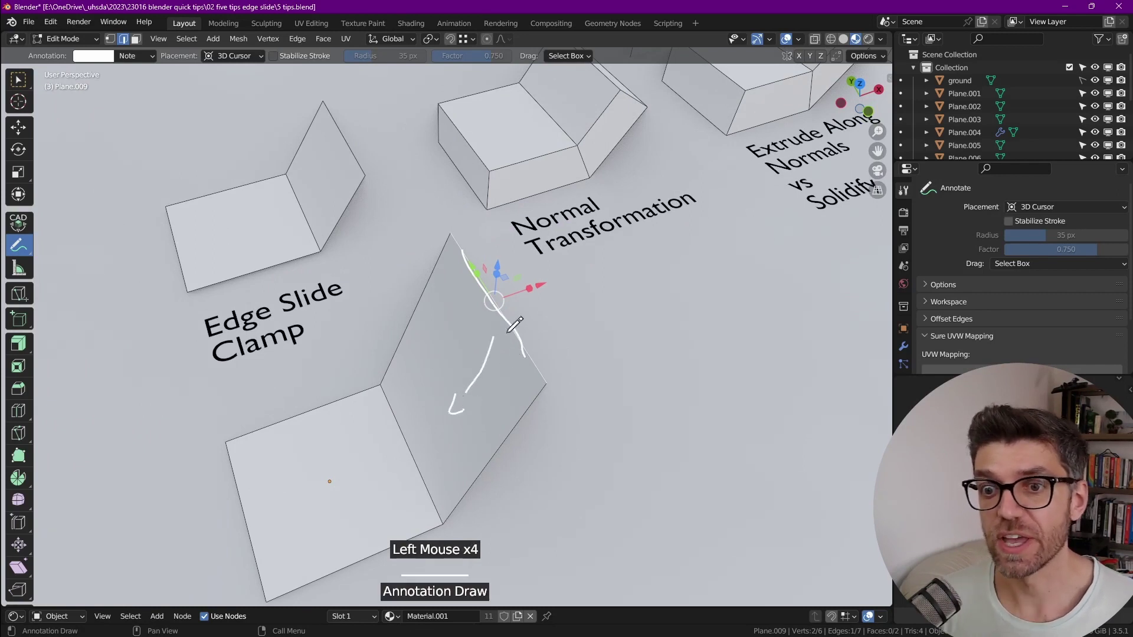
- Draw arrow strokes toward the flap, then erase all annotation strokes
{"action": "left_click", "coordinate": [517, 320]}
{"action": "mouse_move", "coordinate": [518, 320]}
{"action": "left_mouse_down"}
{"action": "mouse_move", "coordinate": [571, 251]}
{"action": "mouse_move", "coordinate": [562, 240]}
{"action": "mouse_move", "coordinate": [597, 221]}
{"action": "mouse_move", "coordinate": [570, 288]}
{"action": "left_mouse_up"}
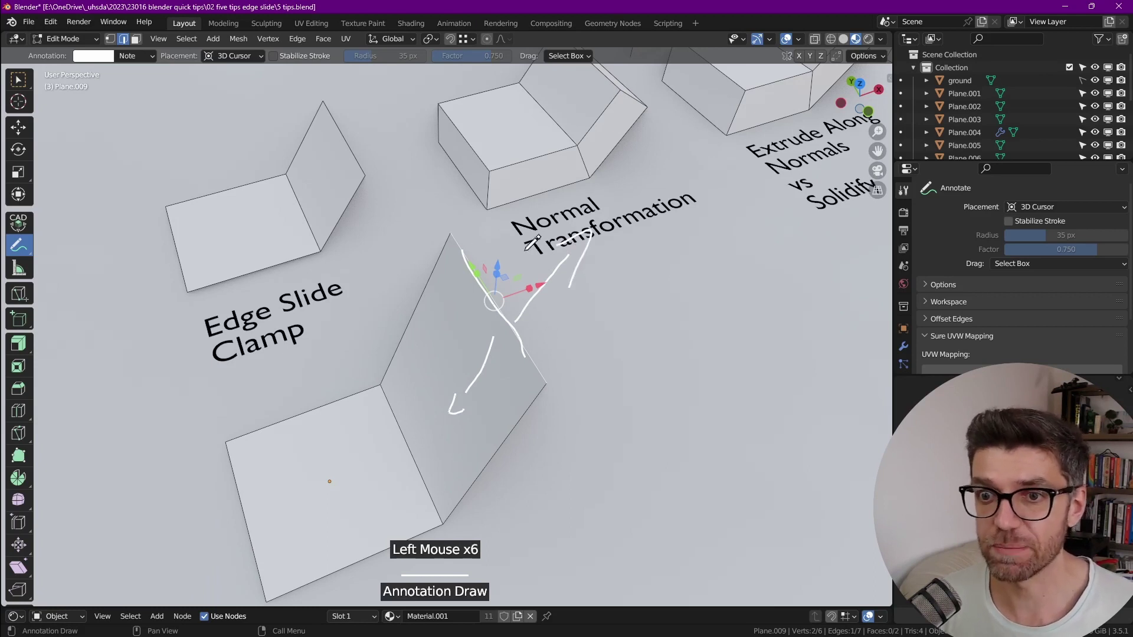
{"action": "left_click_drag", "start_coordinate": [522, 331], "coordinate": [532, 295], "text": "ctrl"}
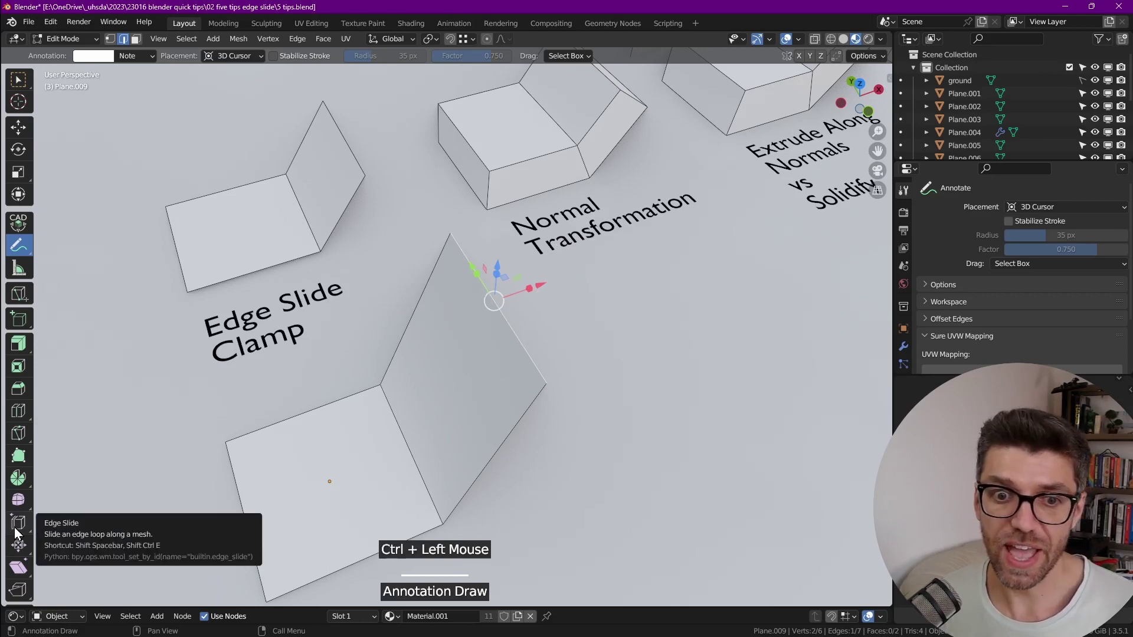
- Edge-slide the crease edge, turning Clamp off to pass the face limits
{"action": "left_click", "coordinate": [17, 530]}
{"action": "left_click_drag", "start_coordinate": [440, 302], "coordinate": [445, 347]}
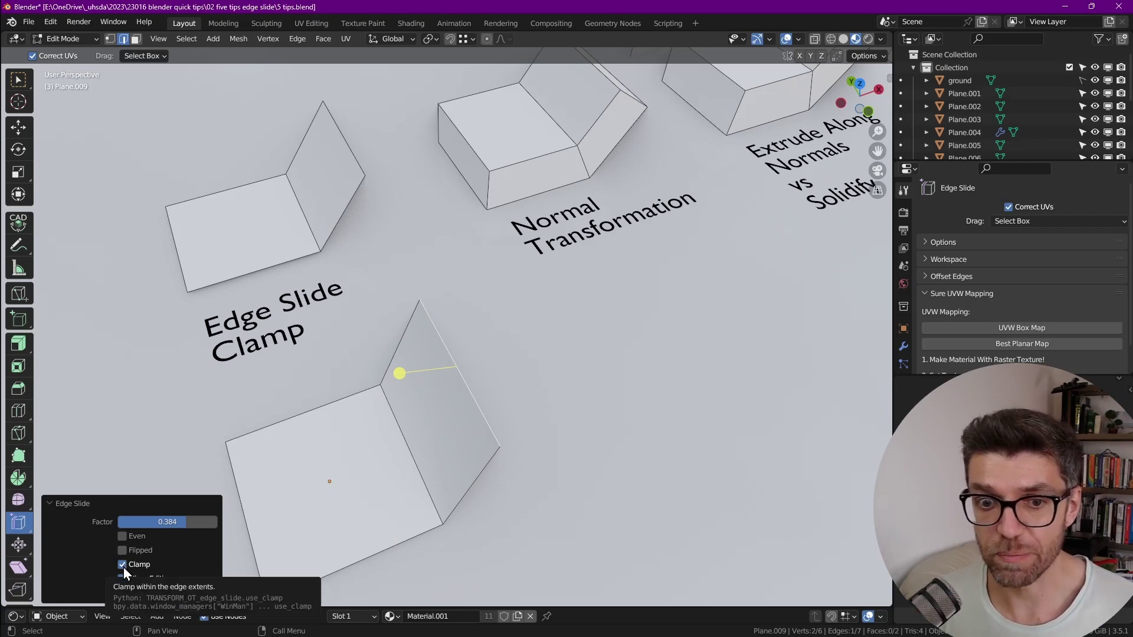
{"action": "left_click", "coordinate": [400, 373]}
{"action": "mouse_move", "coordinate": [394, 374]}
{"action": "left_mouse_down"}
{"action": "mouse_move", "coordinate": [450, 284]}
{"action": "mouse_move", "coordinate": [403, 376]}
{"action": "left_mouse_up"}
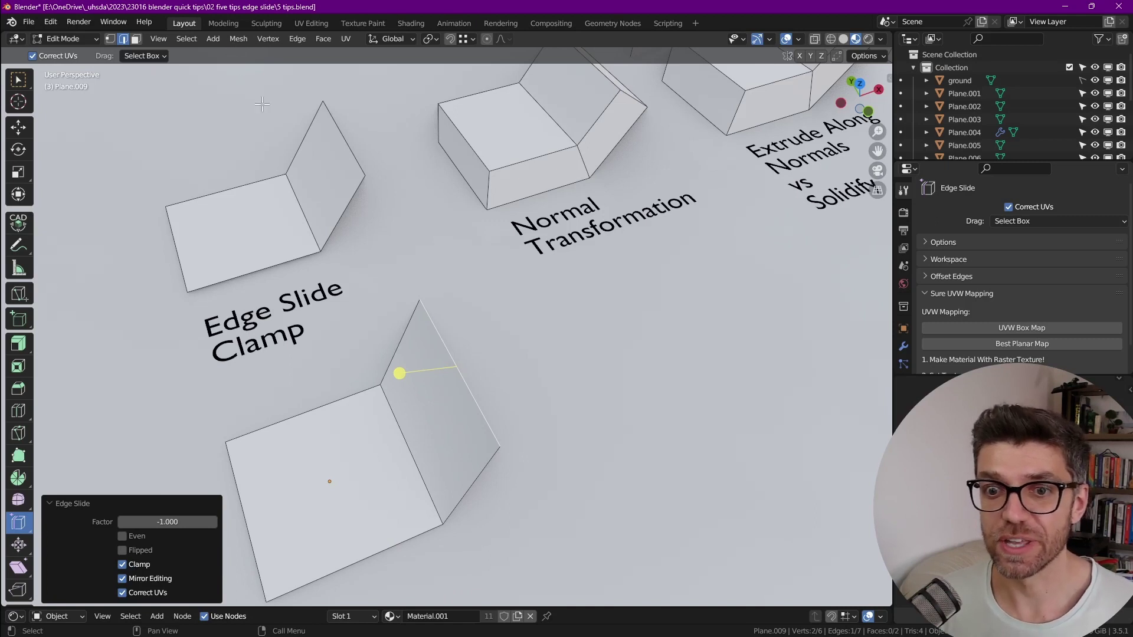
{"action": "left_click_drag", "start_coordinate": [397, 373], "coordinate": [405, 324]}
{"action": "key", "text": "c"}
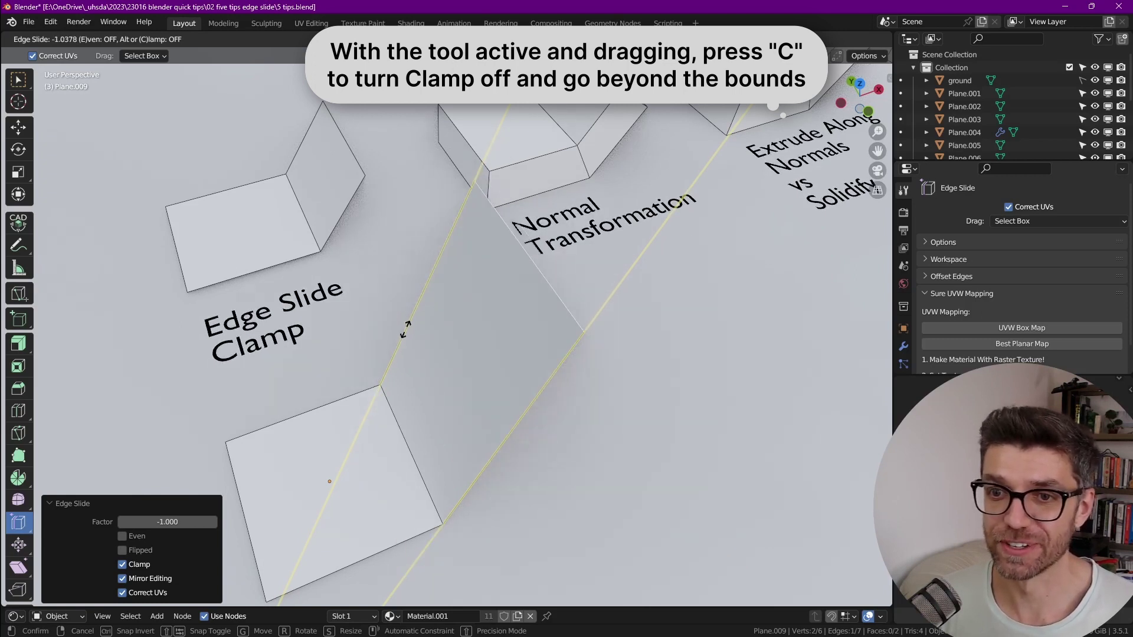
- Edge-slide the selected edge unclamped past its faces, confirm, and return to Object Mode
{"action": "right_click", "coordinate": [582, 263]}
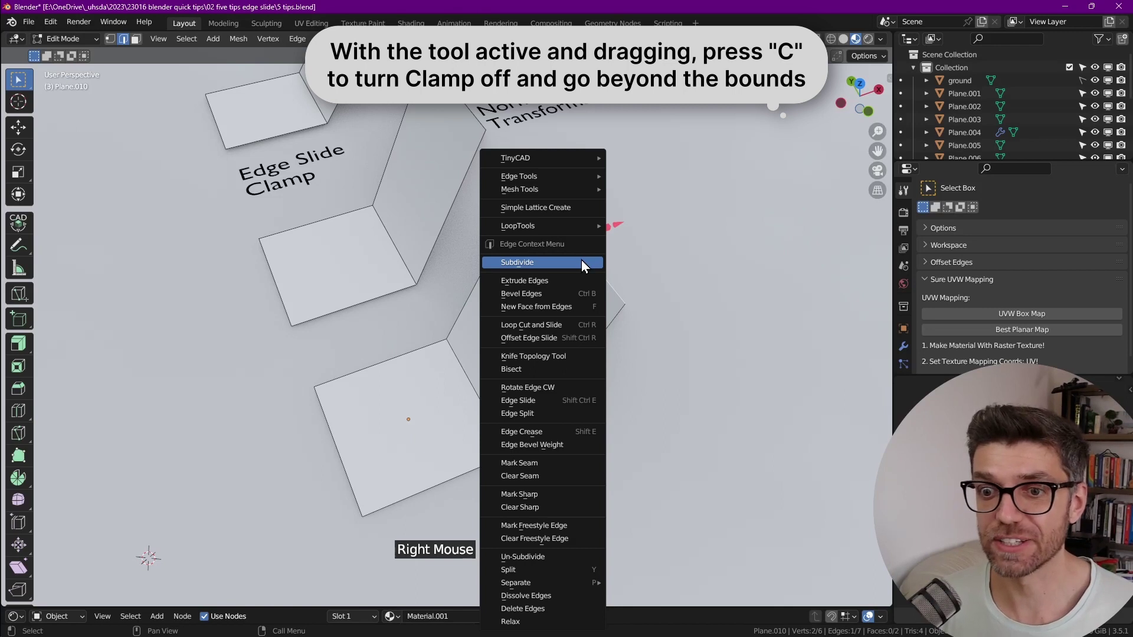
{"action": "left_click", "coordinate": [561, 397]}
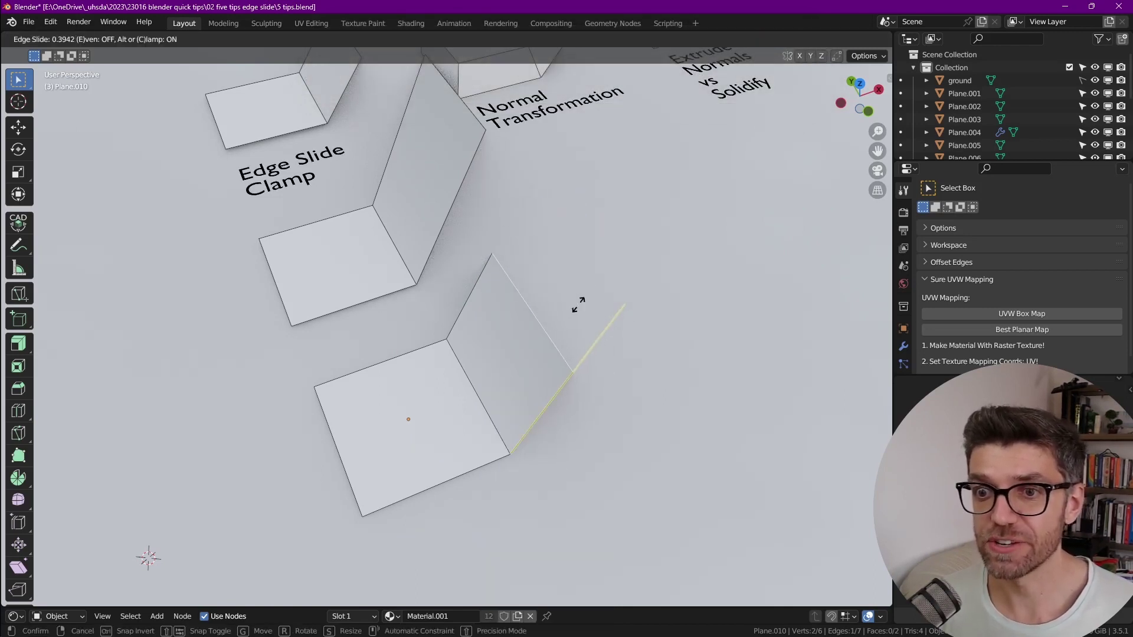
{"action": "key", "text": "c"}
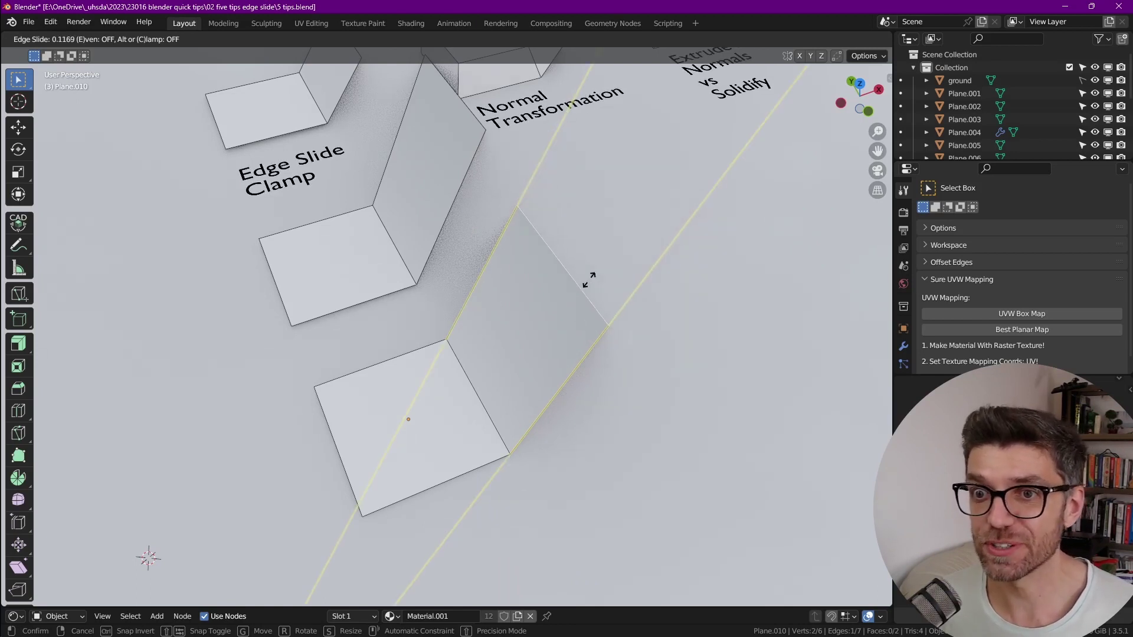
{"action": "left_click", "coordinate": [627, 236]}
{"action": "scroll", "coordinate": [533, 314], "scroll_direction": "down", "scroll_amount": 3}
{"action": "key", "text": "Tab"}
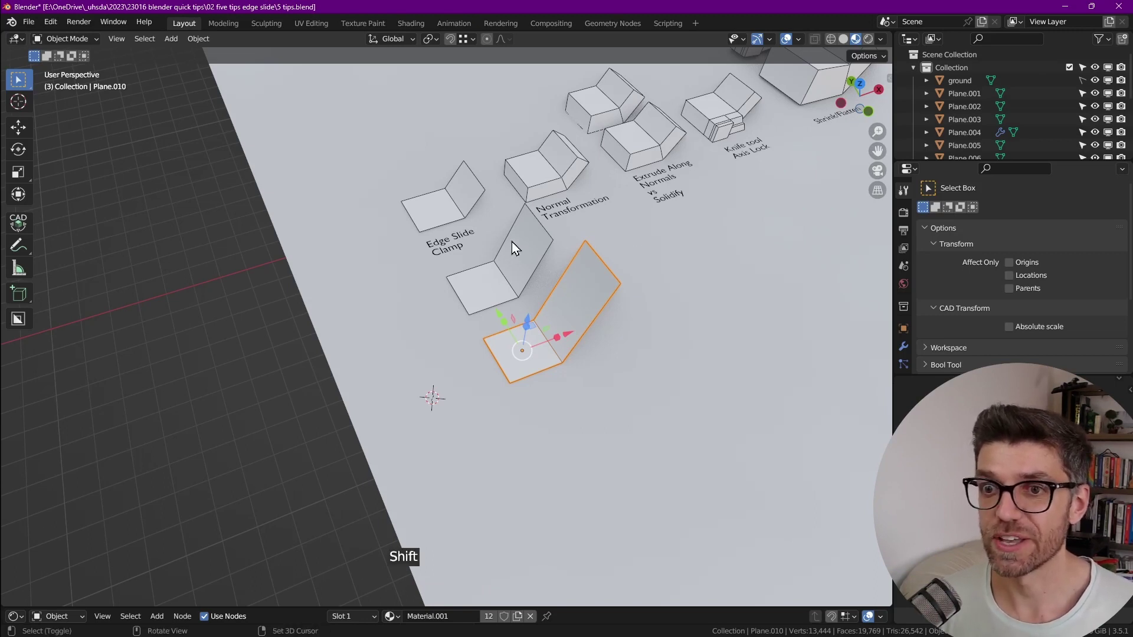
- Duplicate the Normal Transformation object and place the copy 2.6514 m behind along Y
{"action": "middle_click_drag", "start_coordinate": [512, 242], "coordinate": [507, 275], "text": "shift"}
{"action": "scroll", "coordinate": [532, 354], "scroll_direction": "up", "scroll_amount": 5}
{"action": "left_click", "coordinate": [547, 403]}
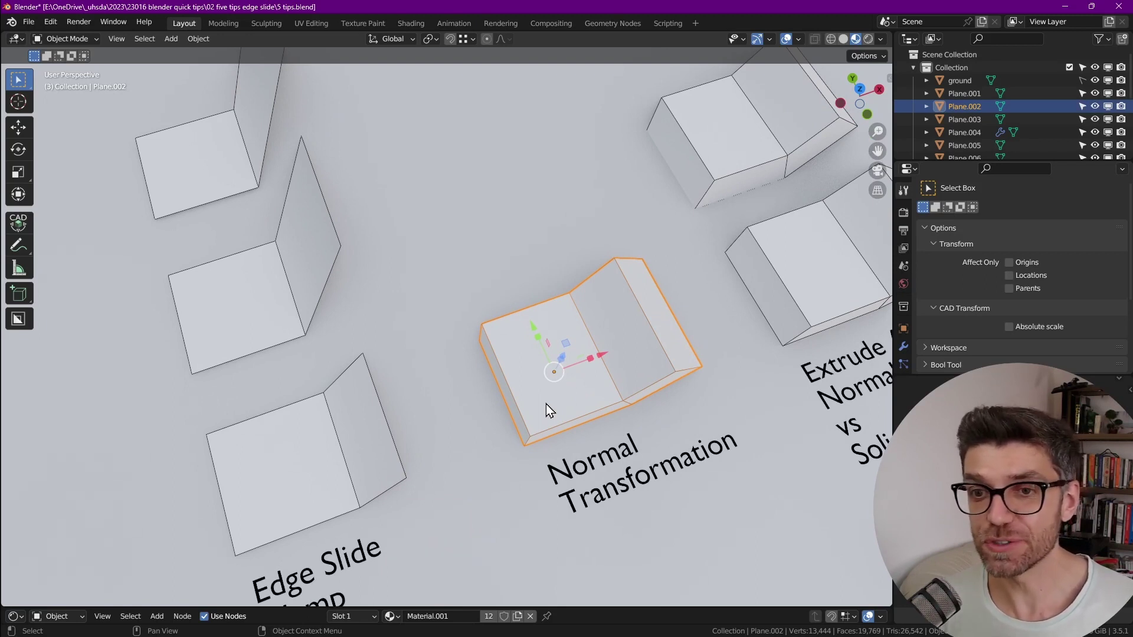
{"action": "middle_click_drag", "start_coordinate": [524, 375], "coordinate": [539, 412], "text": "shift"}
{"action": "key", "text": "shift+d"}
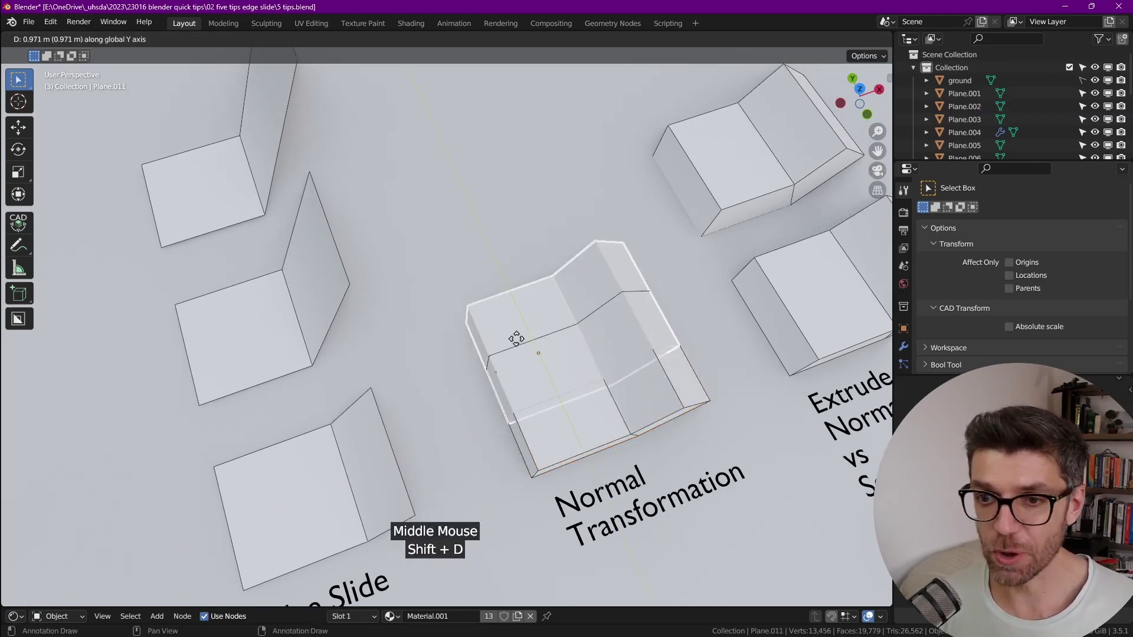
{"action": "left_click", "coordinate": [480, 268]}
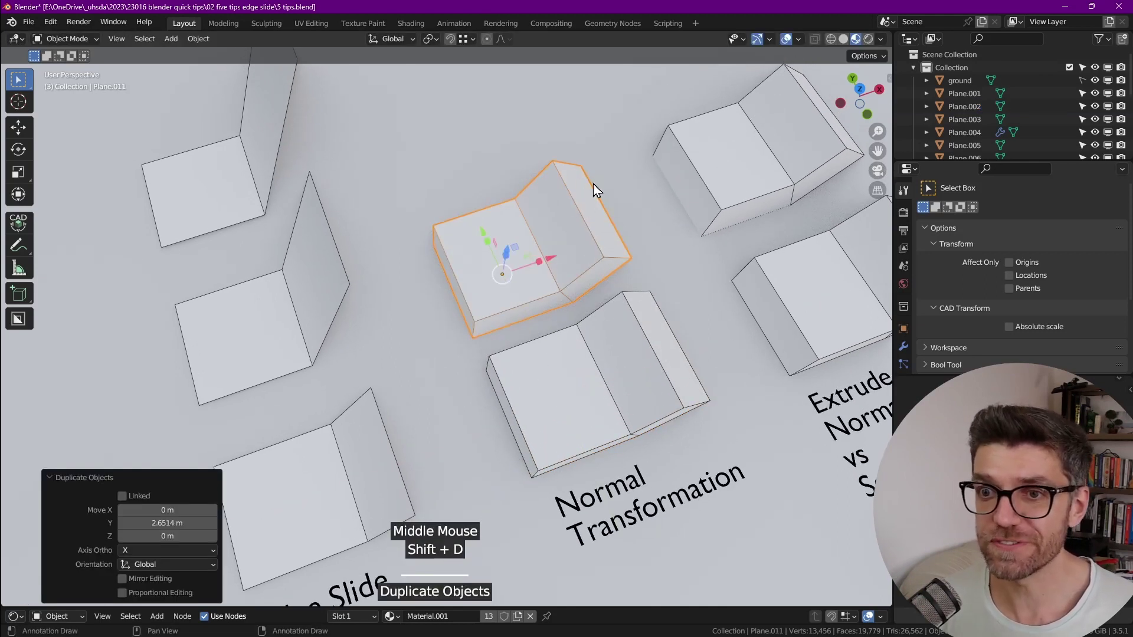
{"action": "middle_click_drag", "start_coordinate": [611, 285], "coordinate": [555, 207], "text": "shift"}
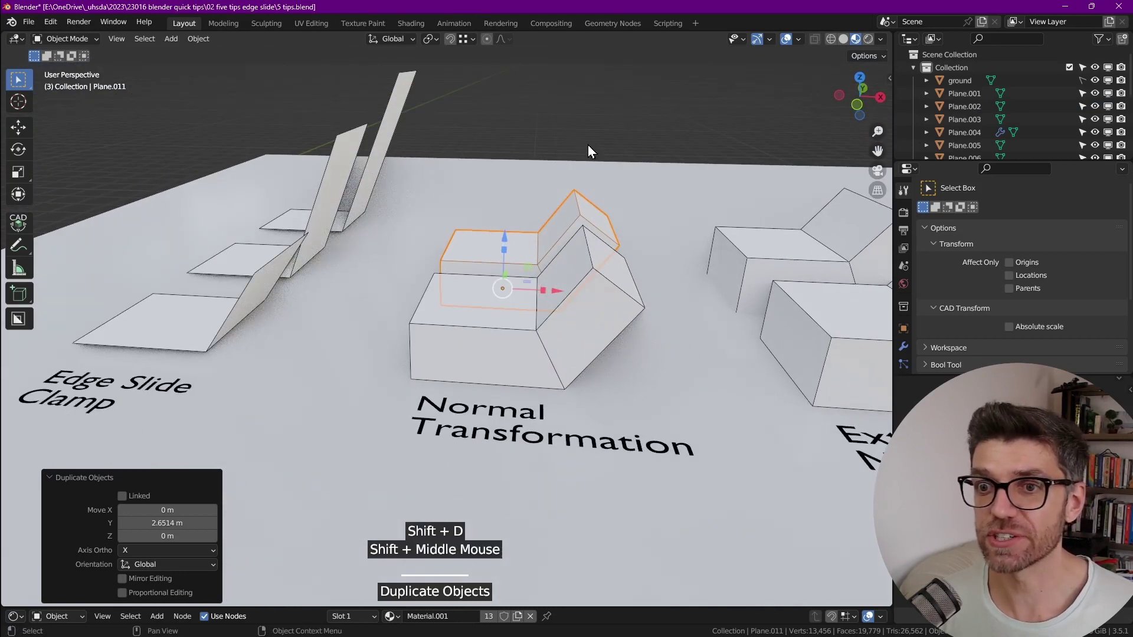
{"action": "middle_click_drag", "start_coordinate": [589, 151], "coordinate": [578, 348], "text": "shift"}
- Enter Edit Mode on the copy and set transform orientation to Normal
{"action": "key", "text": "Tab"}
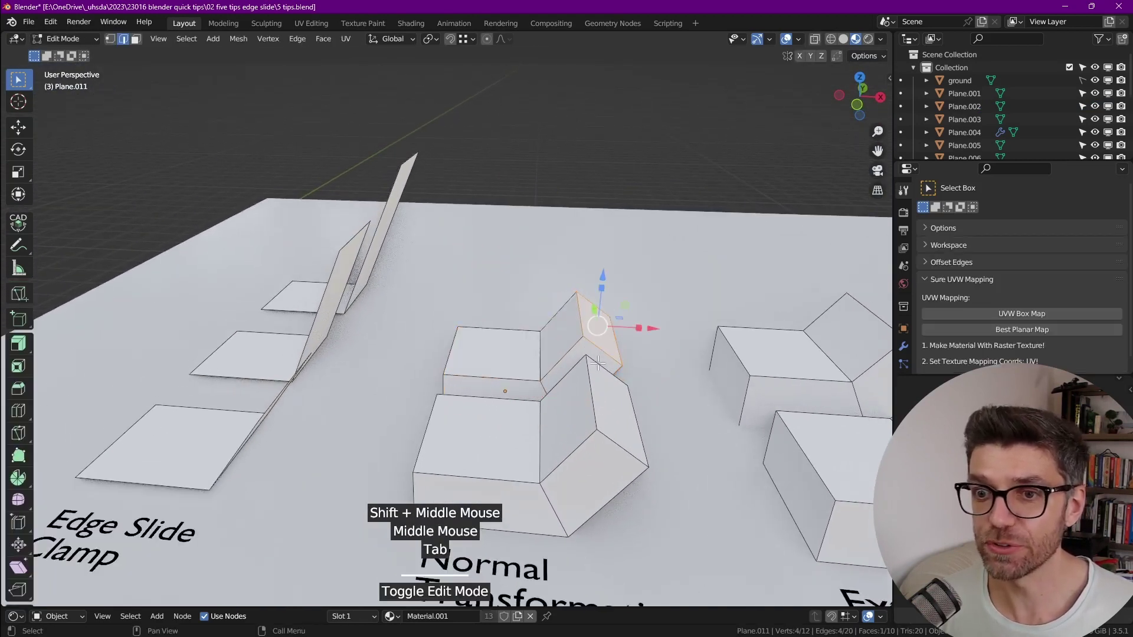
{"action": "left_click", "coordinate": [398, 40]}
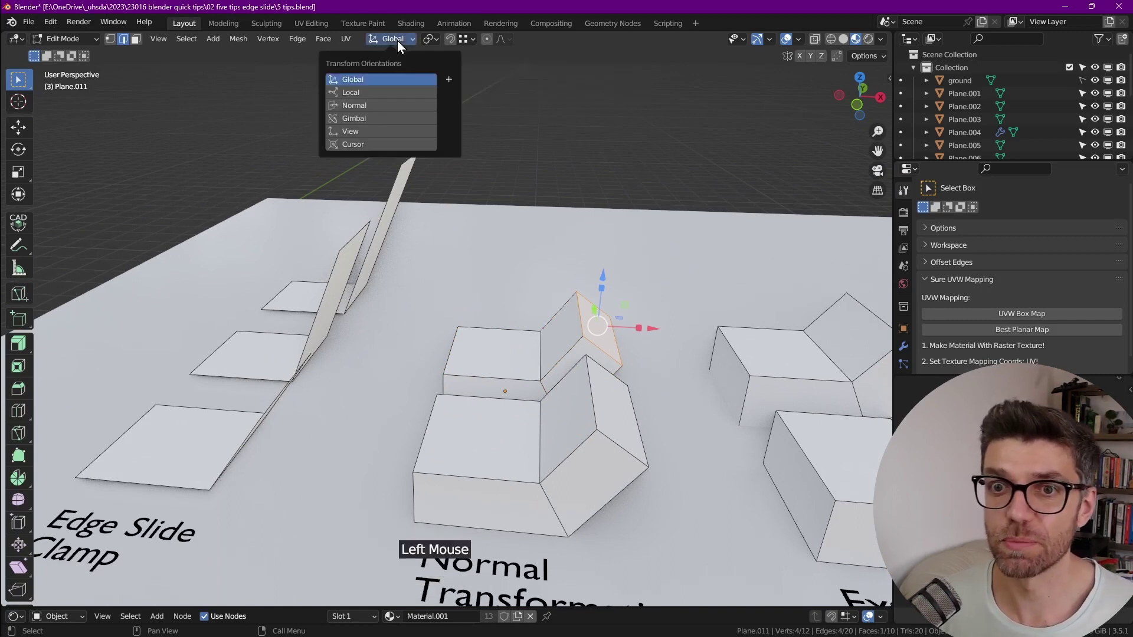
{"action": "left_click", "coordinate": [367, 106]}
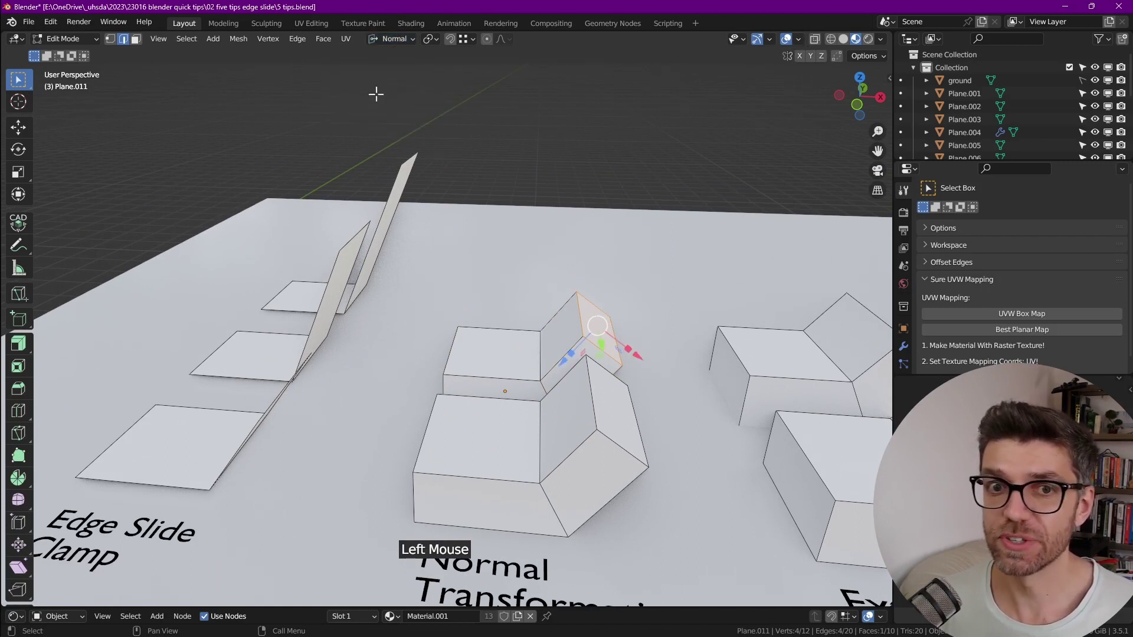
- Move the tilted flap edge -1.0056 m along its normal Z
{"action": "left_click", "coordinate": [18, 126]}
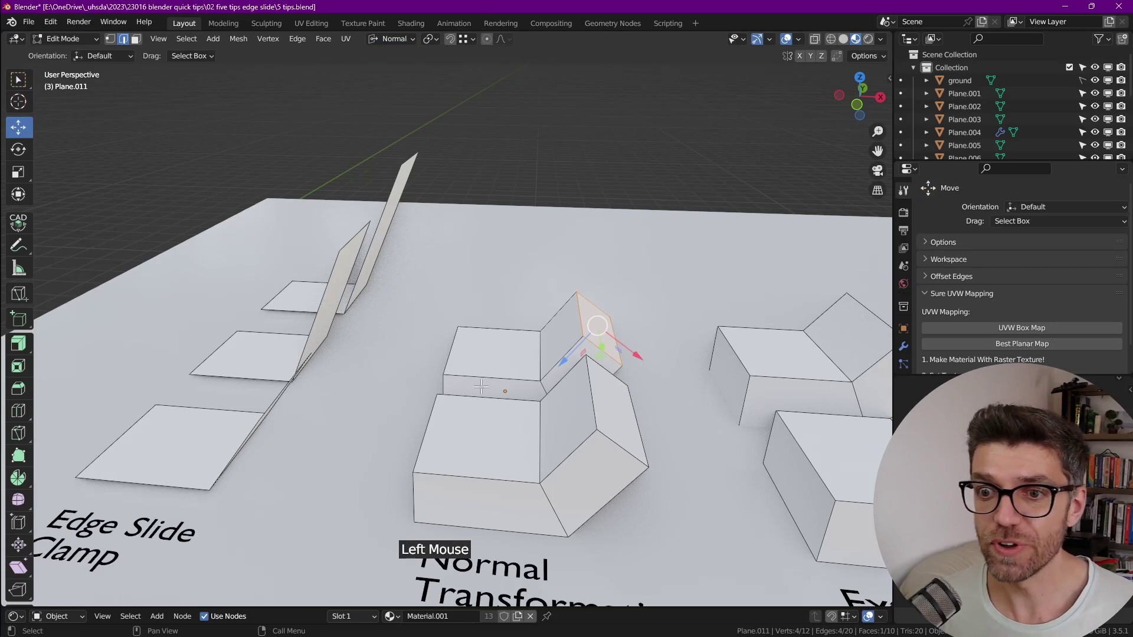
{"action": "left_click_drag", "start_coordinate": [573, 363], "coordinate": [550, 352]}
{"action": "scroll", "coordinate": [552, 360], "scroll_direction": "down", "scroll_amount": 2}
{"action": "middle_click_drag", "start_coordinate": [552, 360], "coordinate": [557, 388]}
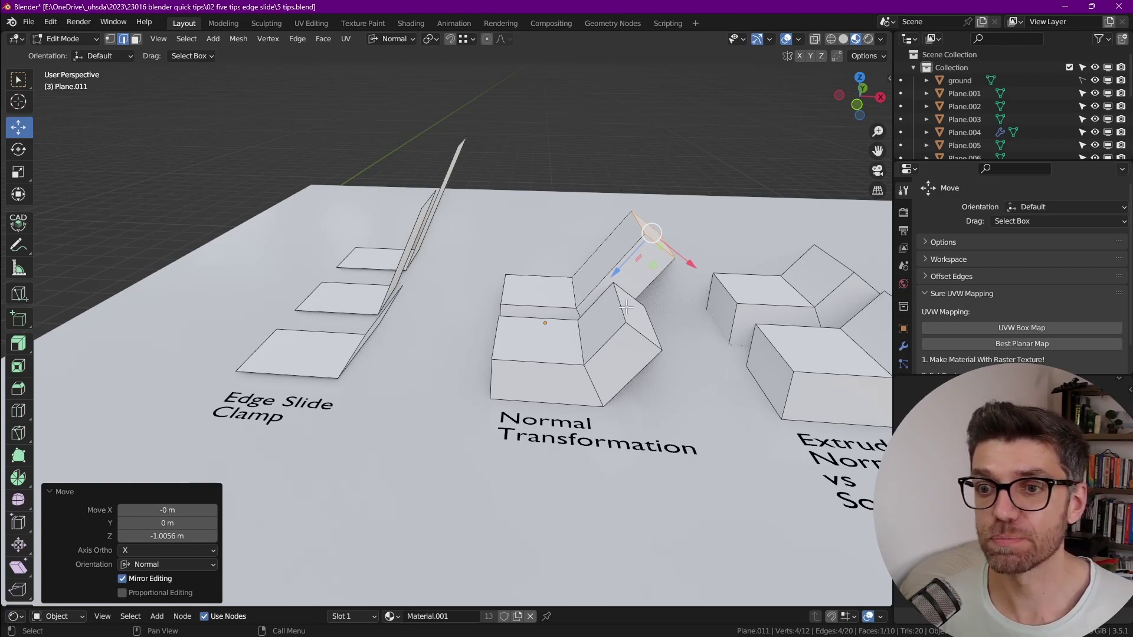
{"action": "scroll", "coordinate": [626, 332], "scroll_direction": "down", "scroll_amount": 3}
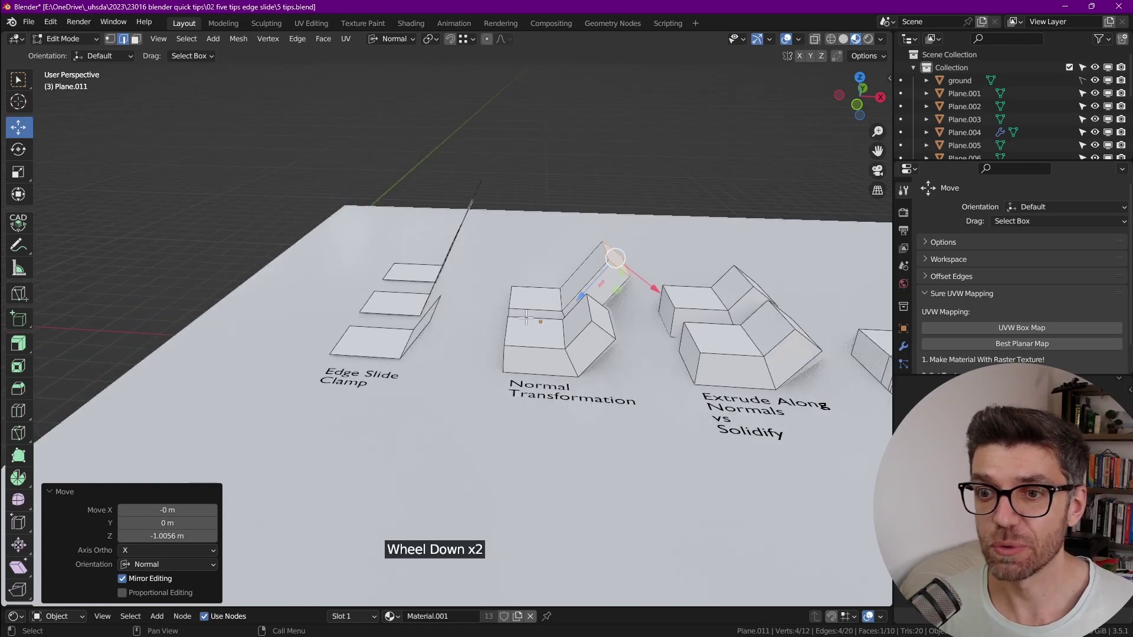
- Switch the transform orientation back to Global
{"action": "left_click", "coordinate": [395, 39]}
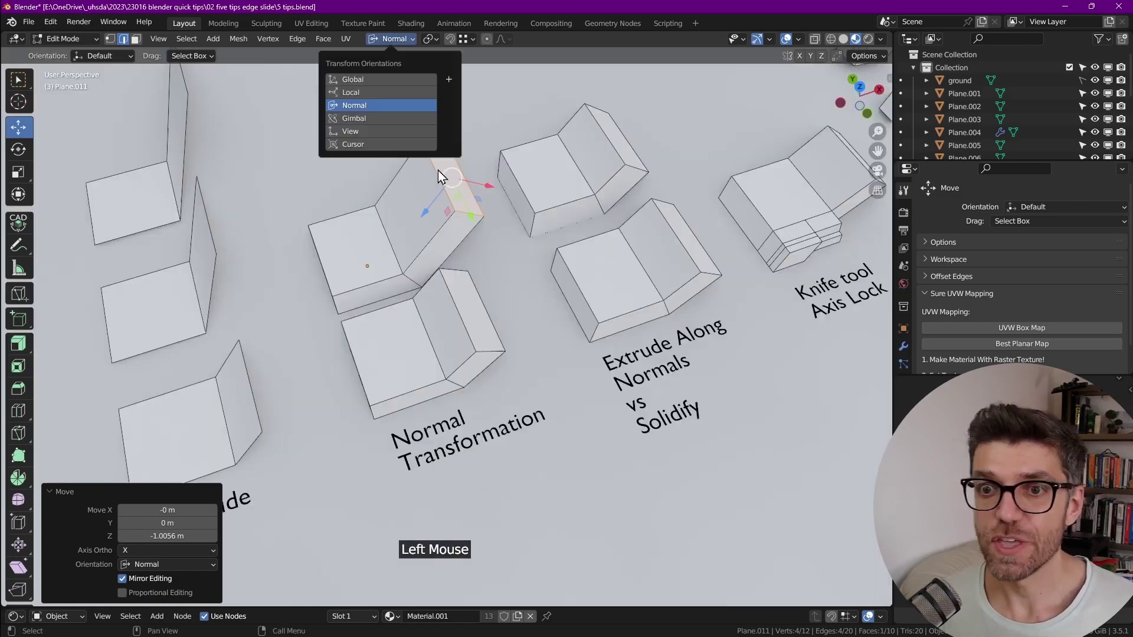
{"action": "left_click", "coordinate": [402, 42]}
{"action": "left_click", "coordinate": [387, 79]}
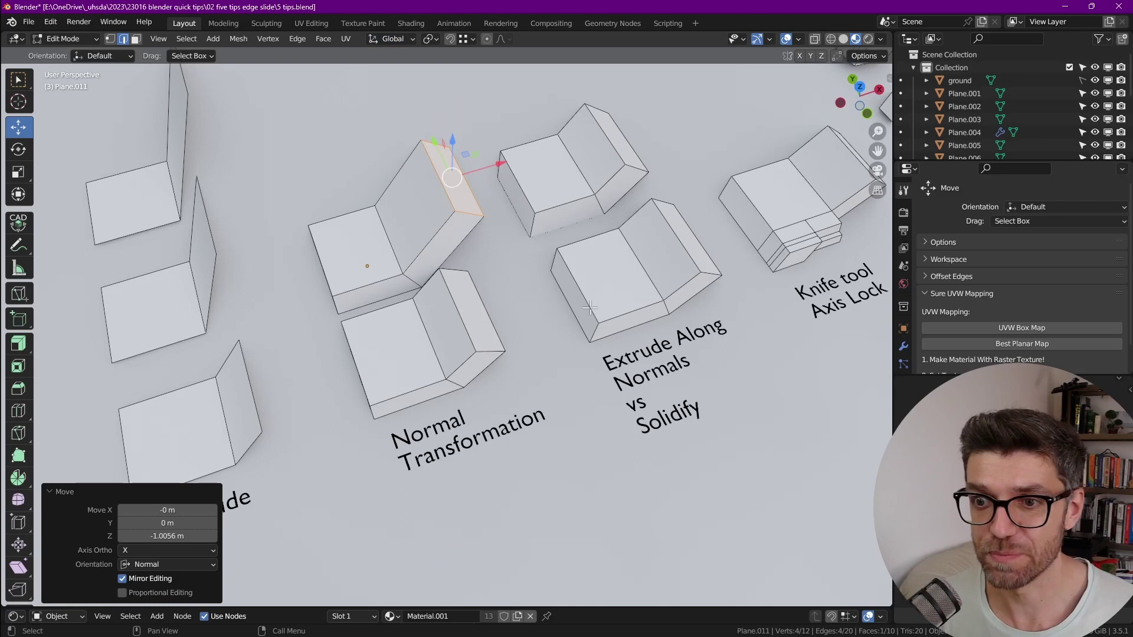
- Return to Object Mode and duplicate a plain bent plane as Plane.012
{"action": "middle_click_drag", "start_coordinate": [590, 307], "coordinate": [568, 324], "text": "shift"}
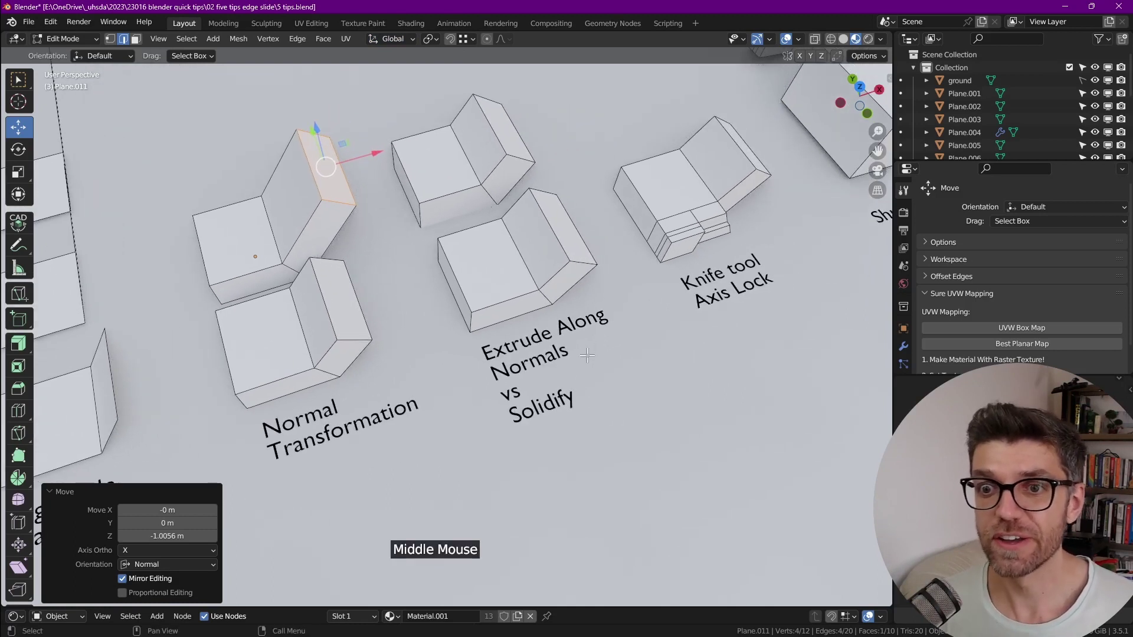
{"action": "scroll", "coordinate": [587, 355], "scroll_direction": "down", "scroll_amount": 3}
{"action": "middle_click_drag", "start_coordinate": [588, 355], "coordinate": [531, 283], "text": "shift"}
{"action": "key", "text": "Tab"}
{"action": "double_click", "coordinate": [520, 259]}
{"action": "key", "text": "shift+d"}
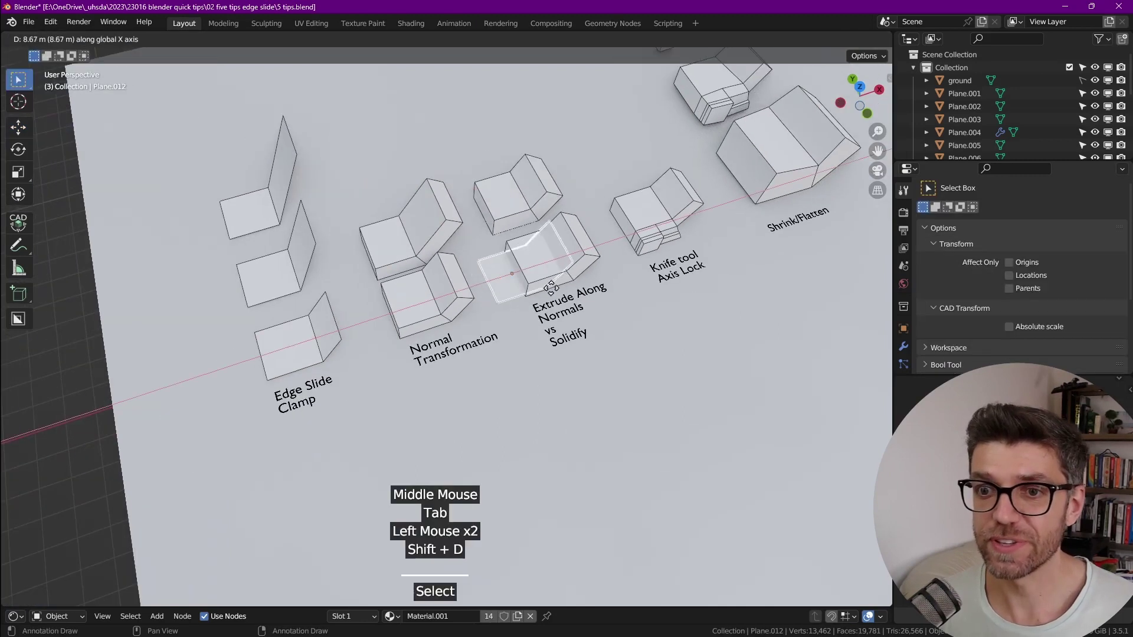
{"action": "left_click", "coordinate": [509, 246]}
- Move Plane.012 along Y above the solidify example, nudge it 0.118 m on X, and show its modifiers
{"action": "middle_click_drag", "start_coordinate": [509, 246], "coordinate": [529, 318], "text": "shift"}
{"action": "left_click_drag", "start_coordinate": [528, 319], "coordinate": [462, 203]}
{"action": "scroll", "coordinate": [461, 203], "scroll_direction": "up", "scroll_amount": 2}
{"action": "left_click_drag", "start_coordinate": [556, 256], "coordinate": [560, 254]}
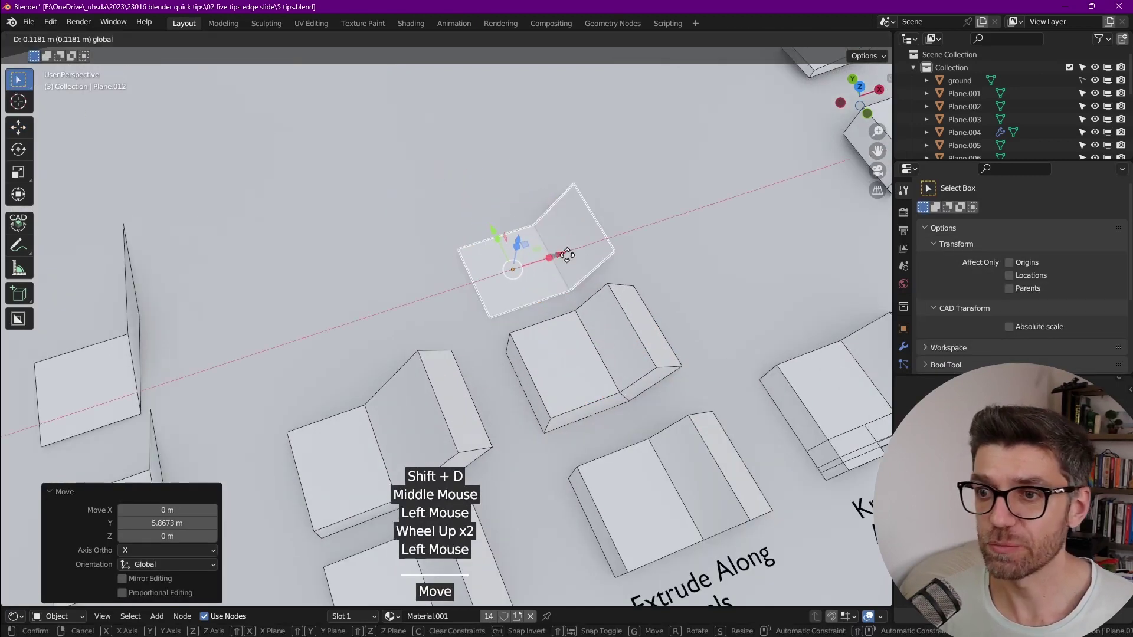
{"action": "left_click", "coordinate": [903, 347]}
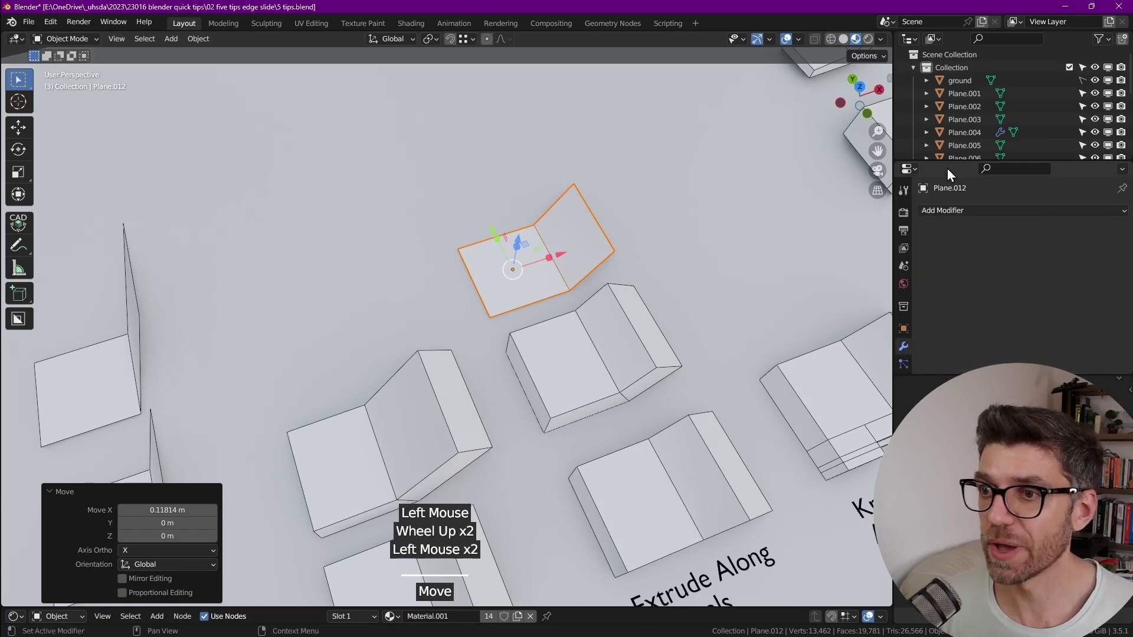
- Add a Solidify modifier to Plane.012
{"action": "left_click", "coordinate": [947, 150]}
{"action": "key", "text": "Escape"}
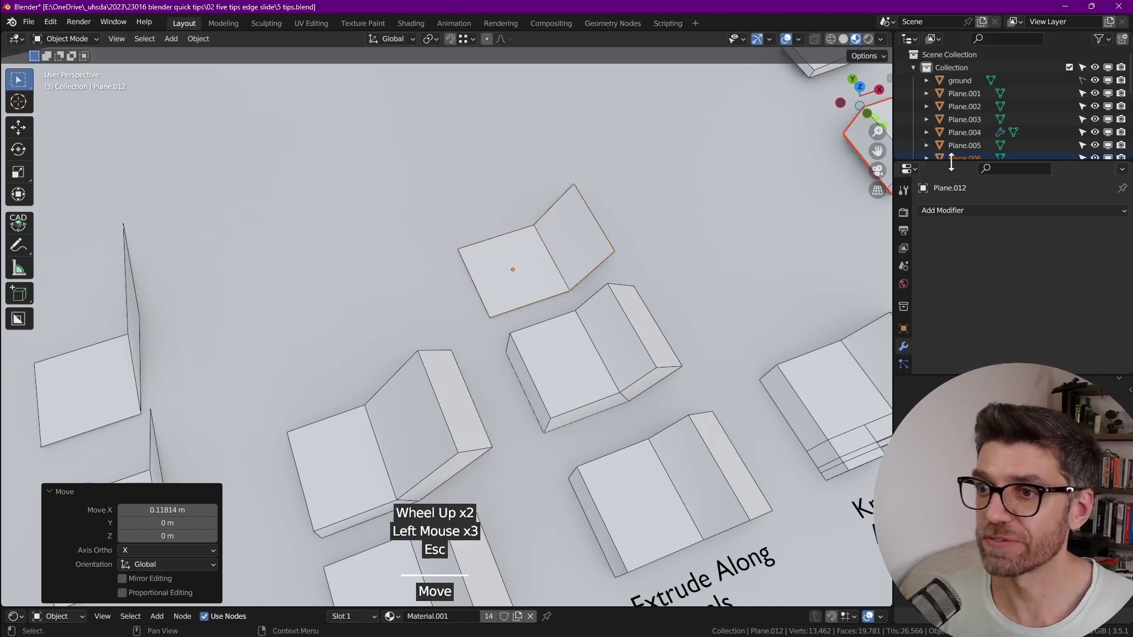
{"action": "left_click_drag", "start_coordinate": [952, 156], "coordinate": [950, 127]}
{"action": "left_click", "coordinate": [962, 178]}
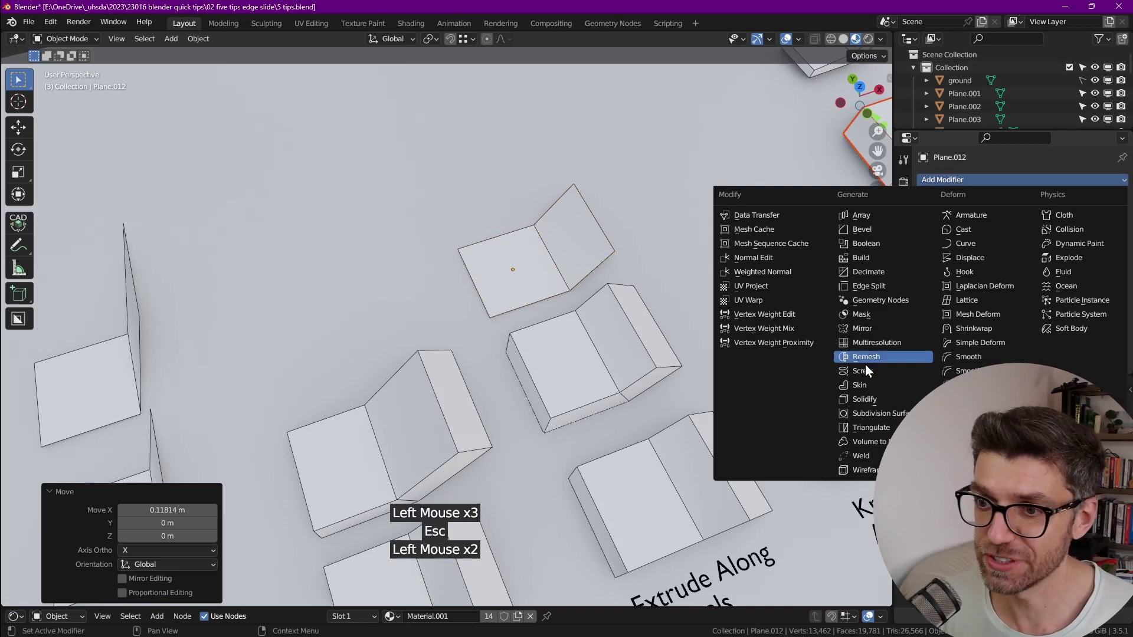
{"action": "left_click", "coordinate": [872, 399]}
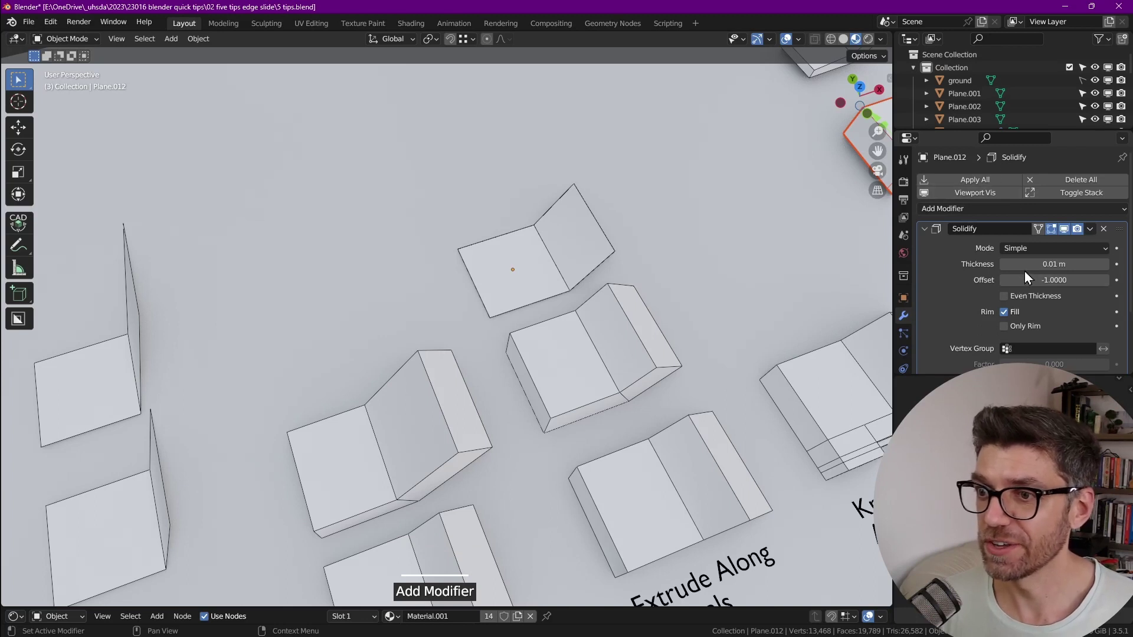
- Set Solidify thickness 0.9 m, offset 1, Even Thickness on, Simple mode
{"action": "left_click_drag", "start_coordinate": [1030, 265], "coordinate": [1086, 281]}
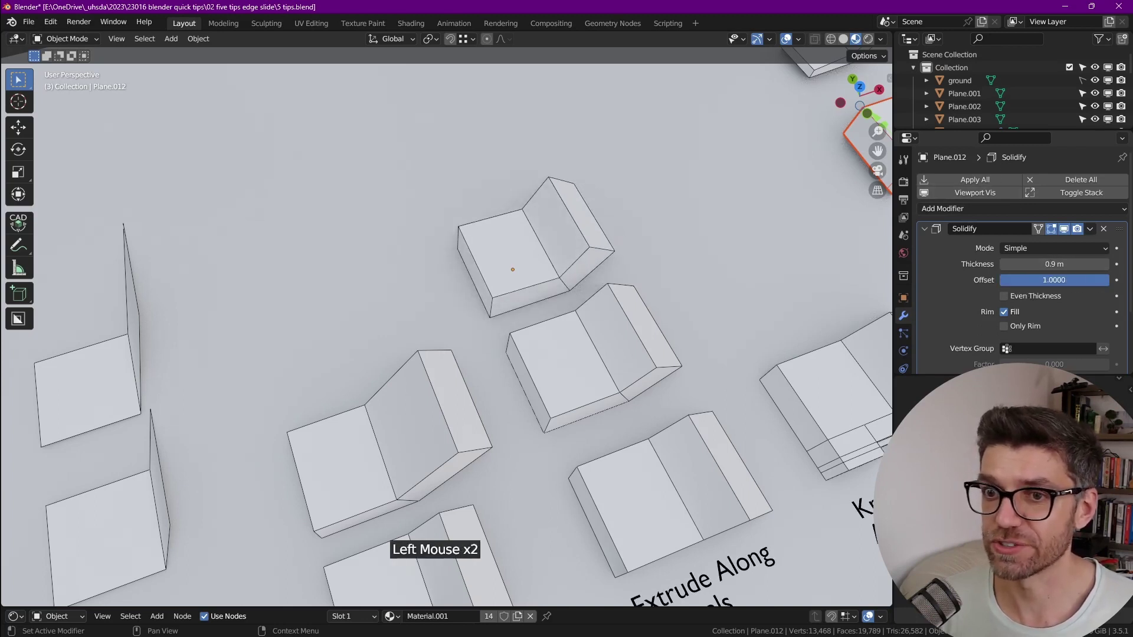
{"action": "left_click", "coordinate": [1006, 295]}
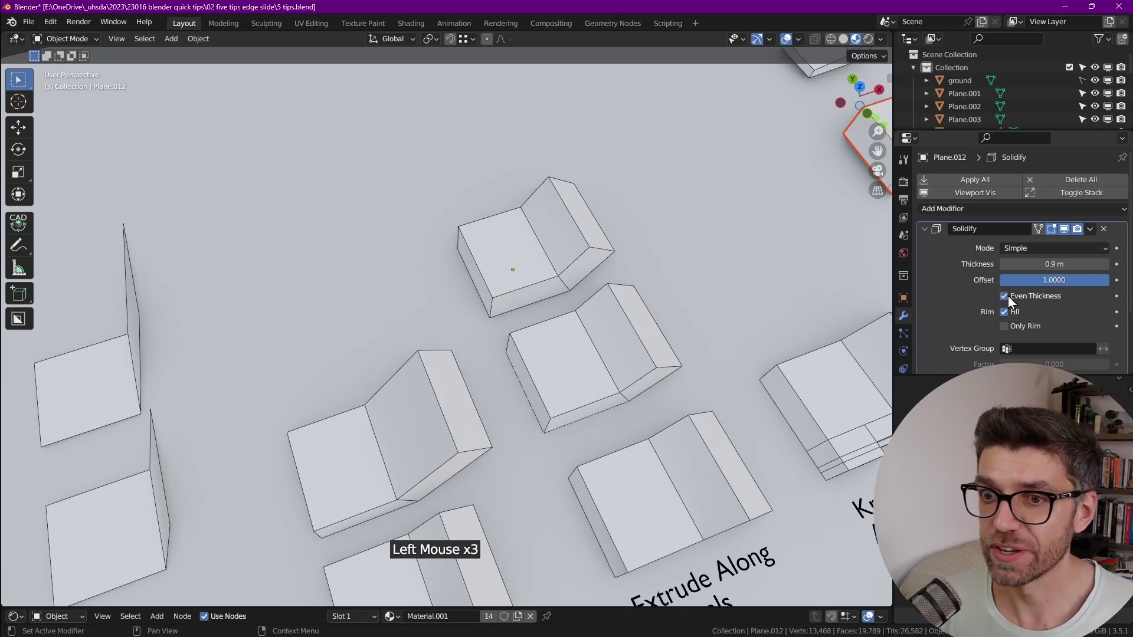
{"action": "left_click", "coordinate": [1025, 248]}
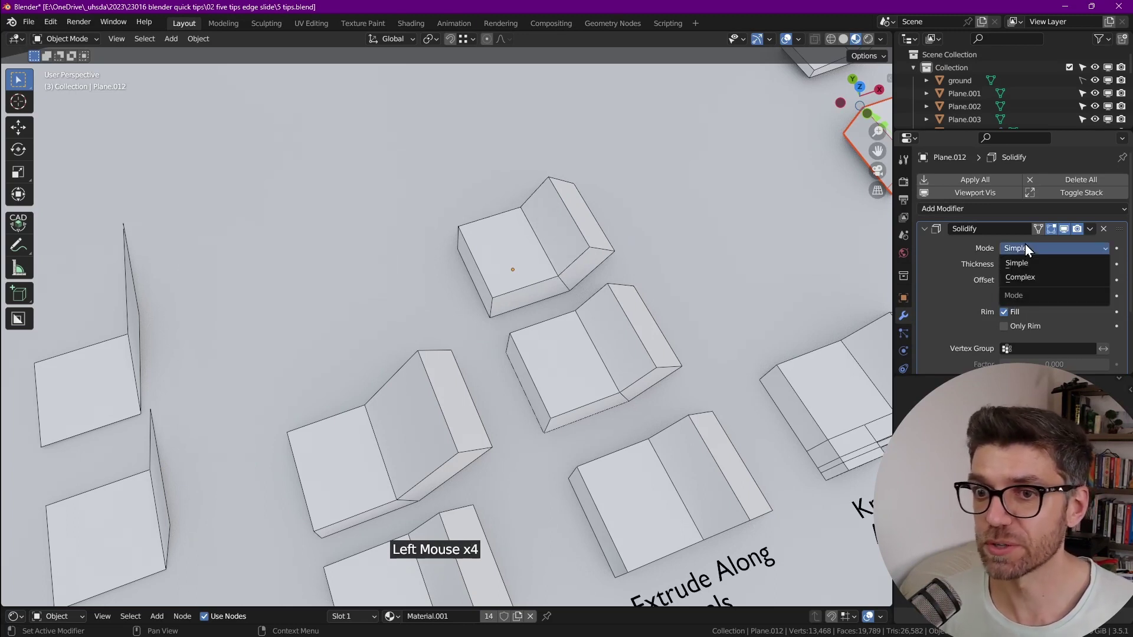
{"action": "left_click", "coordinate": [1022, 245]}
{"action": "scroll", "coordinate": [598, 314], "scroll_direction": "down", "scroll_amount": 2}
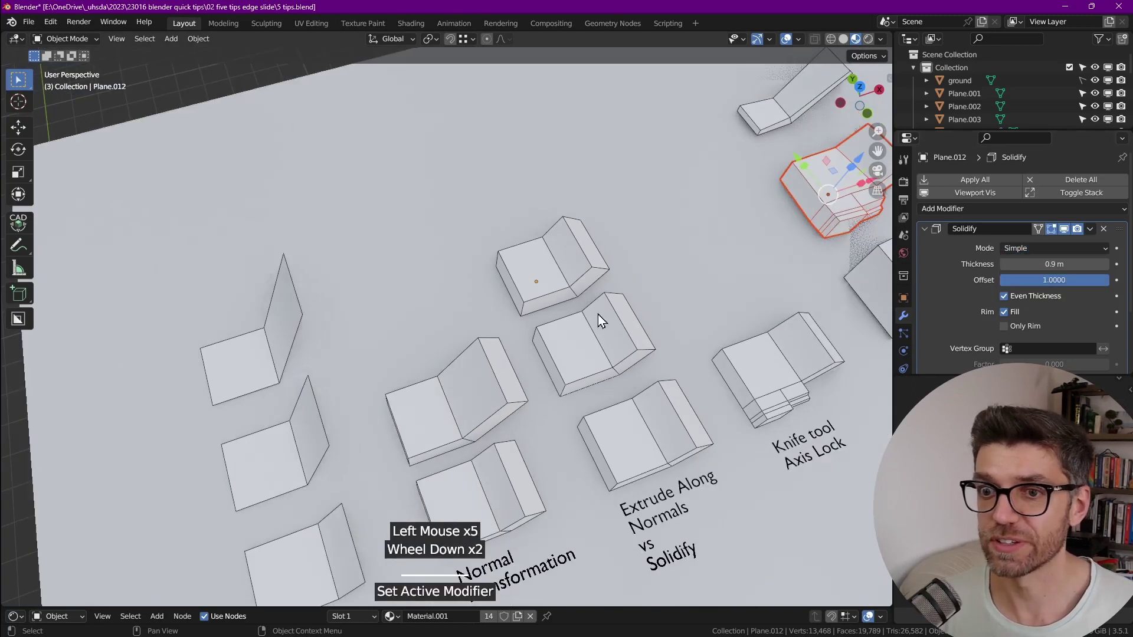
{"action": "scroll", "coordinate": [548, 318], "scroll_direction": "down", "scroll_amount": 2}
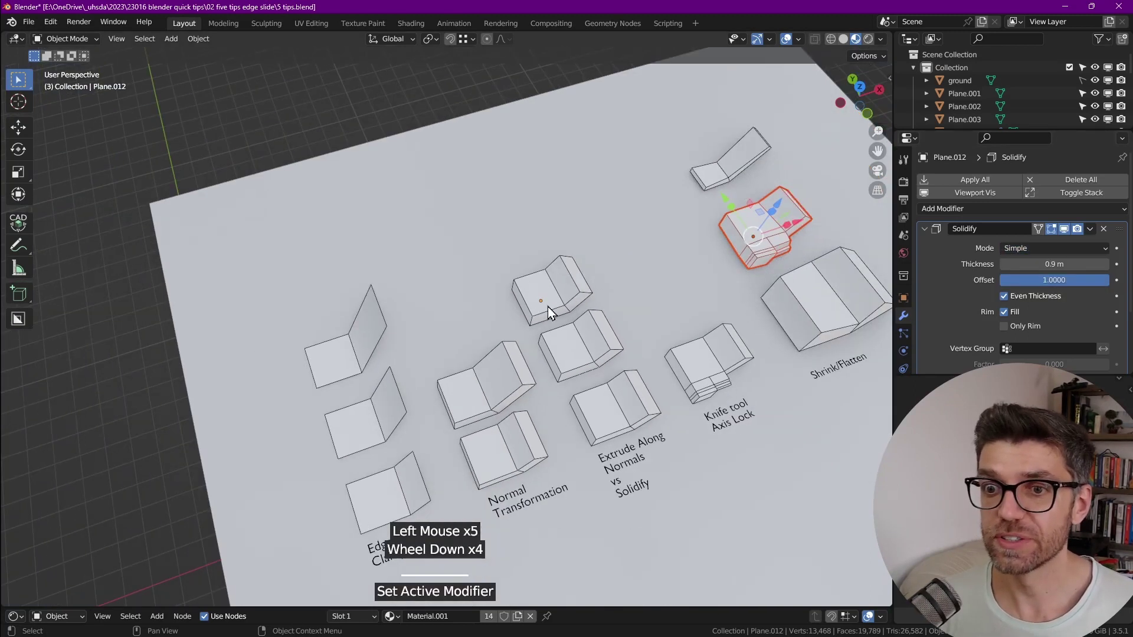
- Select Plane.013 and orbit the view around it
{"action": "left_click", "coordinate": [547, 299]}
{"action": "middle_click_drag", "start_coordinate": [548, 299], "coordinate": [572, 307]}
{"action": "scroll", "coordinate": [573, 313], "scroll_direction": "up", "scroll_amount": 1}
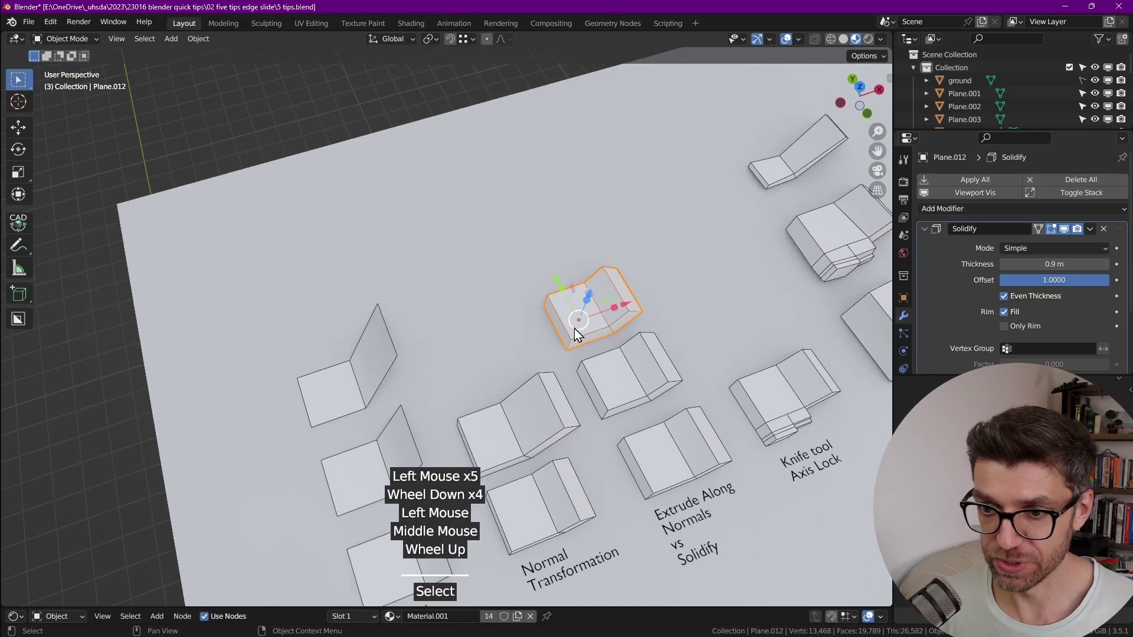
- With Extrude Along Normals, select Plane.013's two faces and extrude them upward
{"action": "key", "text": "Tab"}
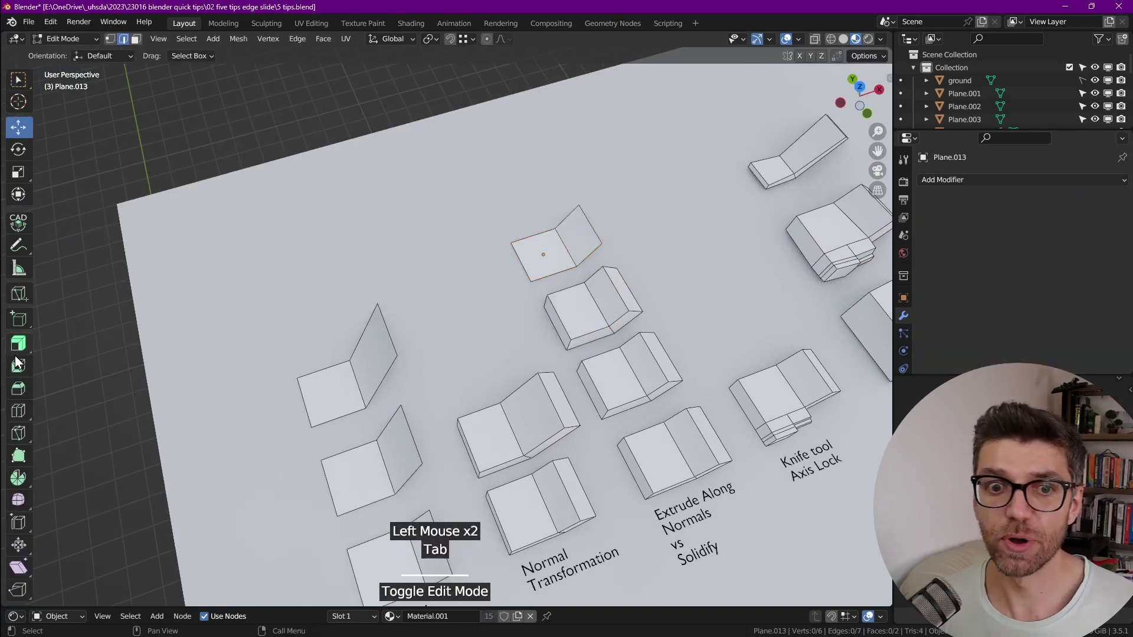
{"action": "left_click", "coordinate": [16, 357]}
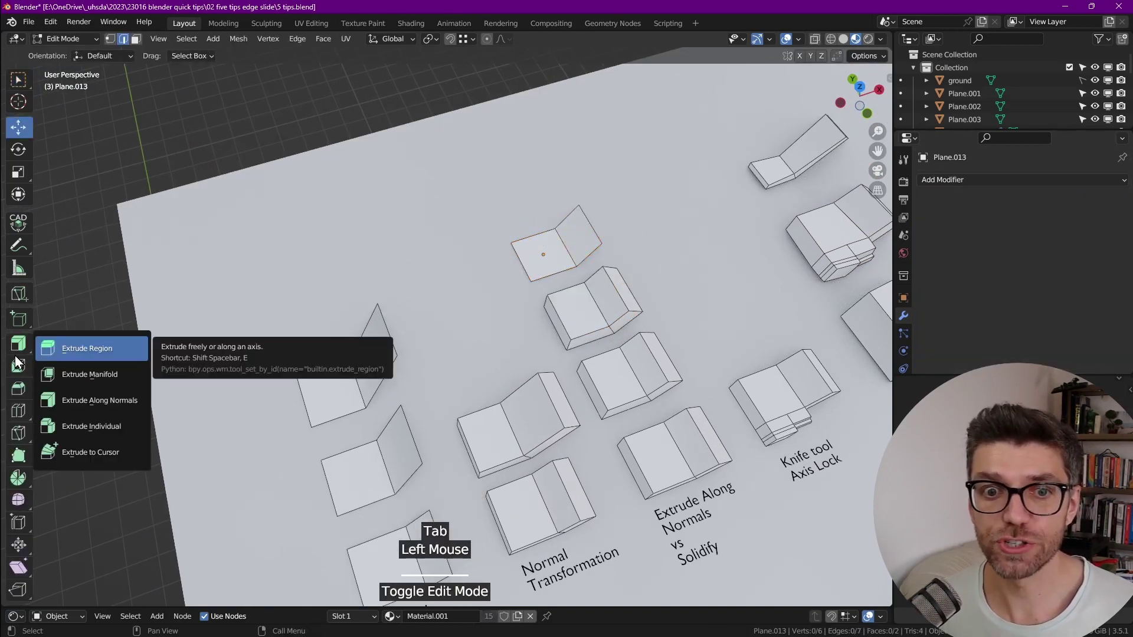
{"action": "left_click", "coordinate": [74, 401]}
{"action": "left_click", "coordinate": [543, 255]}
{"action": "left_click", "coordinate": [583, 241], "text": "shift"}
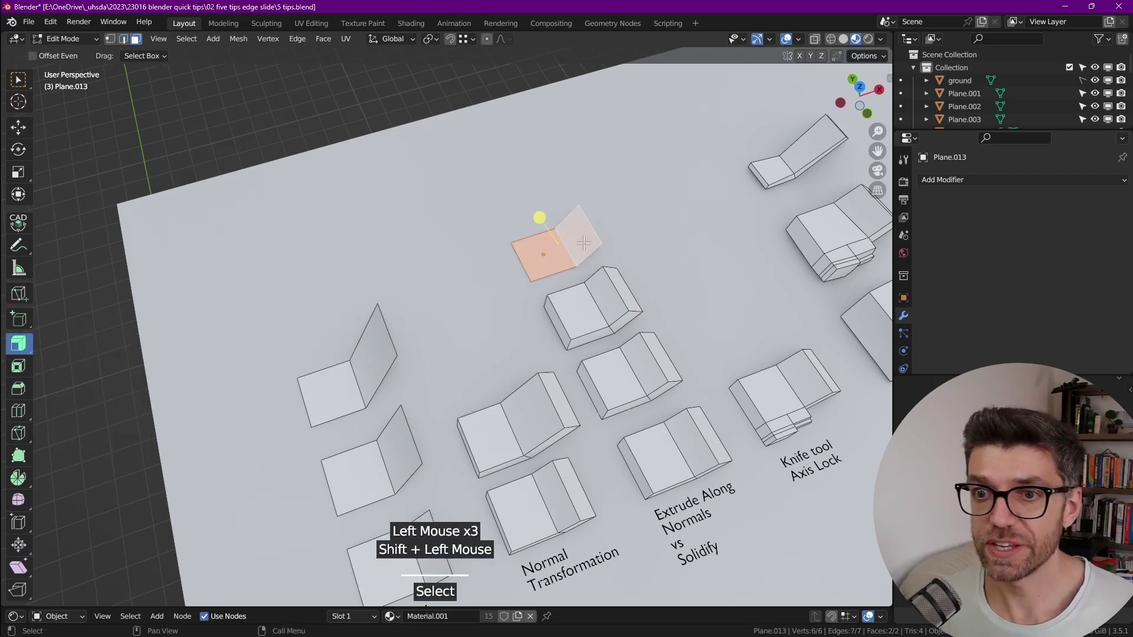
{"action": "left_click_drag", "start_coordinate": [546, 218], "coordinate": [520, 193]}
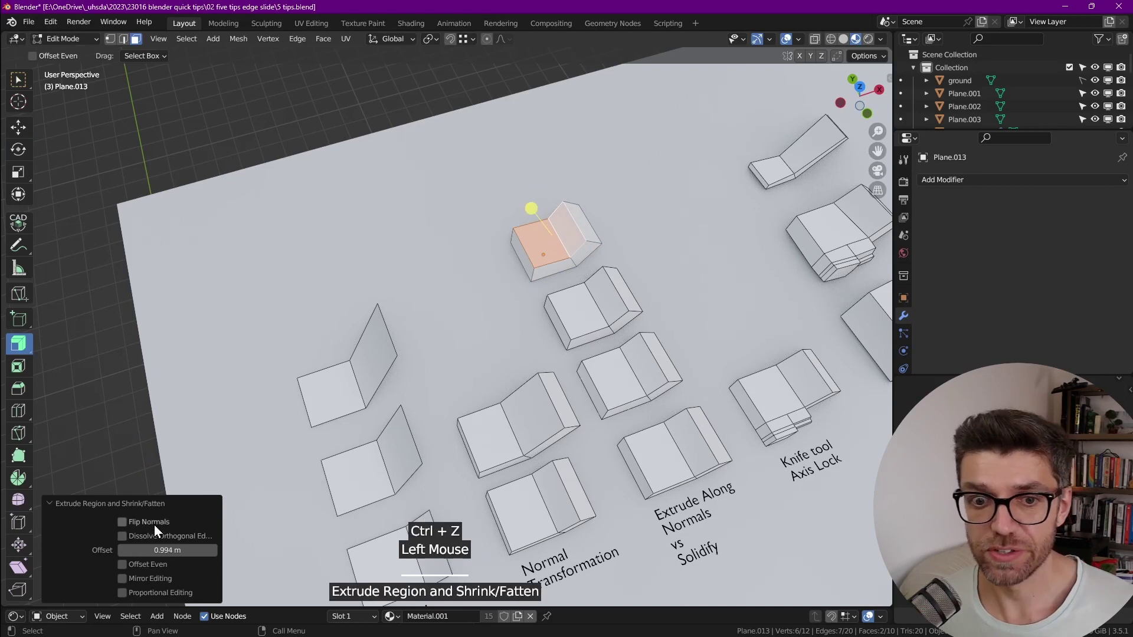
- Turn on Offset Even and set the extrusion offset to 1 m
{"action": "left_click", "coordinate": [156, 564]}
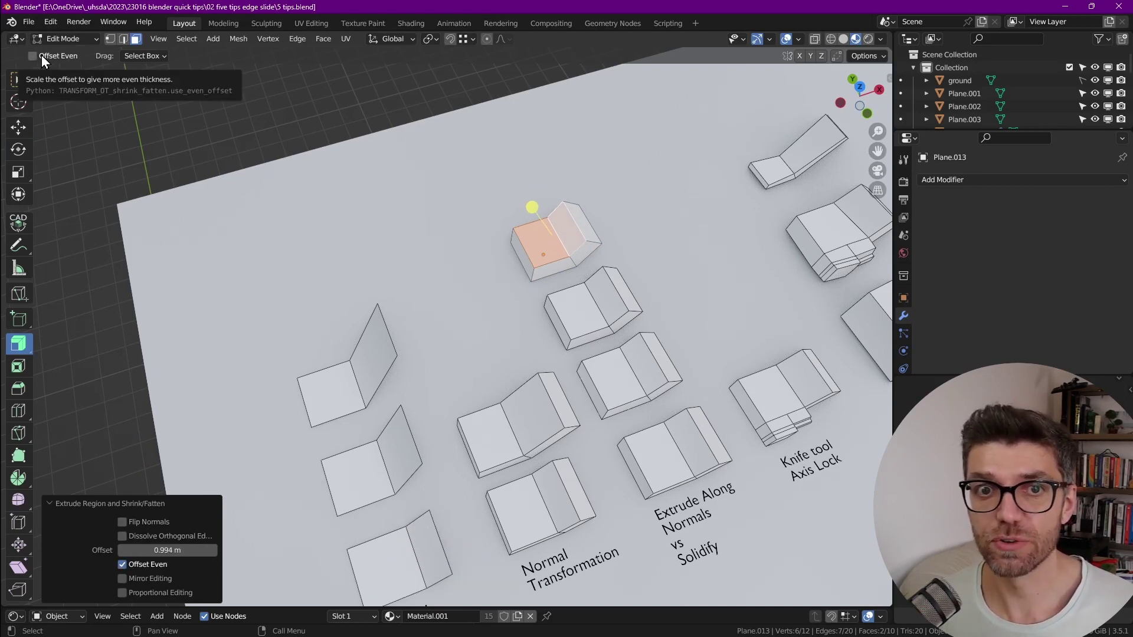
{"action": "left_click", "coordinate": [33, 56]}
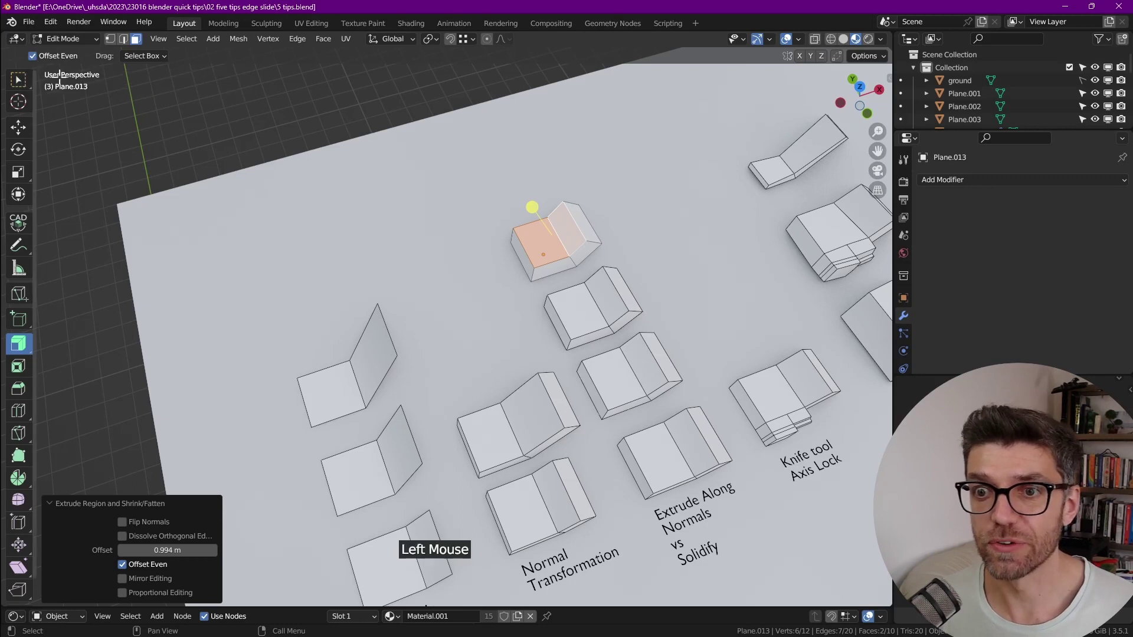
{"action": "double_click", "coordinate": [153, 549]}
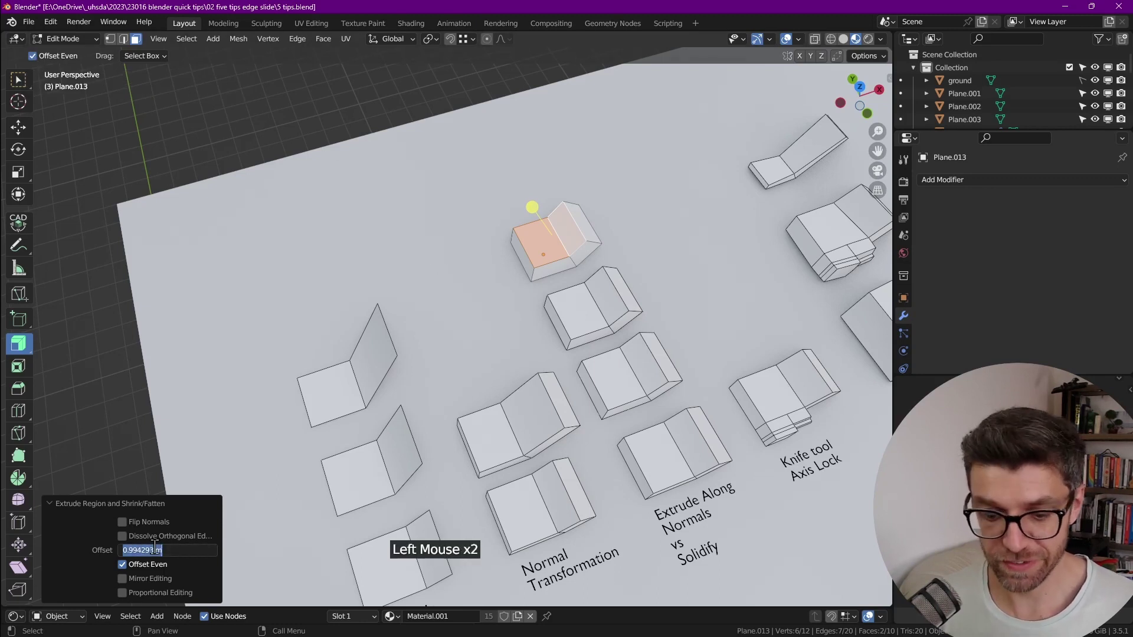
{"action": "type", "text": "1"}
{"action": "key", "text": "Return"}
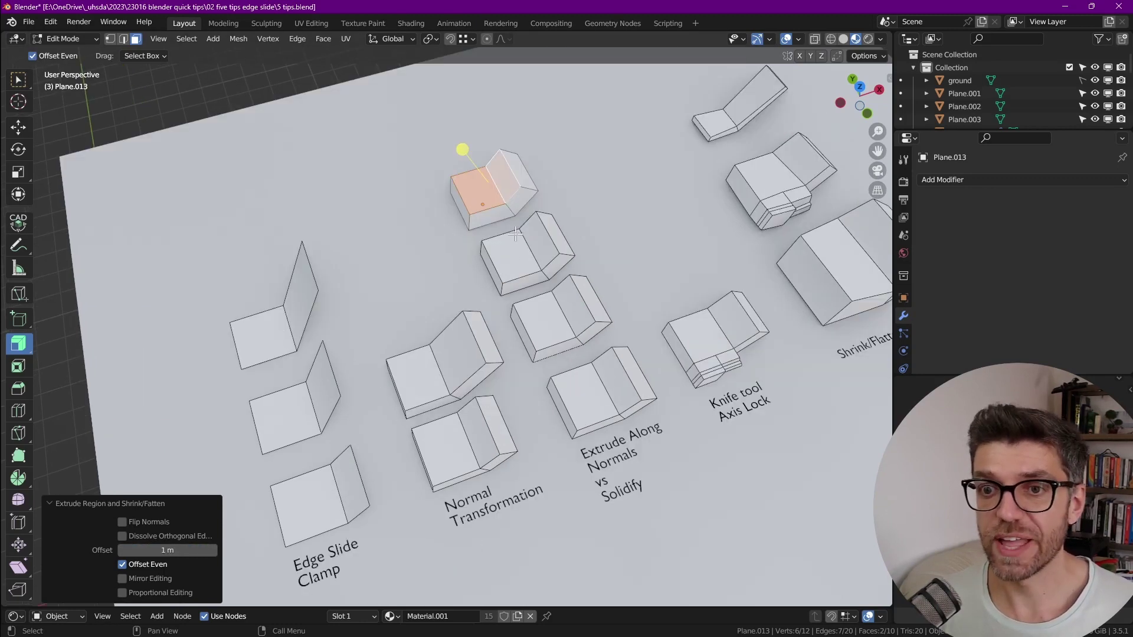
{"action": "scroll", "coordinate": [501, 219], "scroll_direction": "up", "scroll_amount": 3}
{"action": "middle_click_drag", "start_coordinate": [501, 218], "coordinate": [487, 239]}
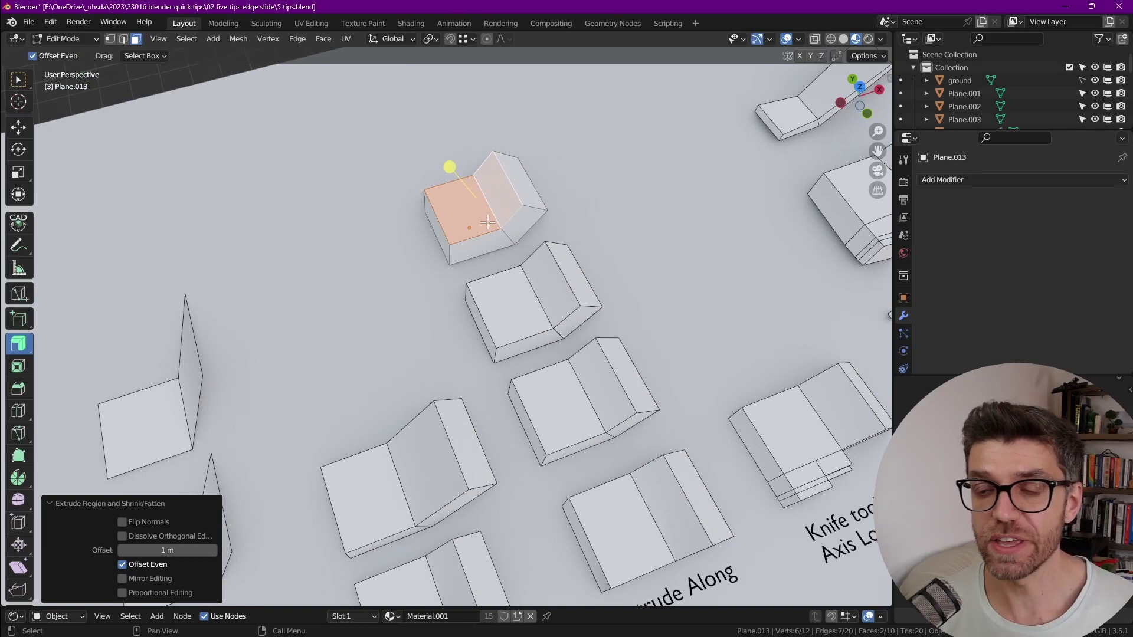
{"action": "scroll", "coordinate": [507, 302], "scroll_direction": "down", "scroll_amount": 1}
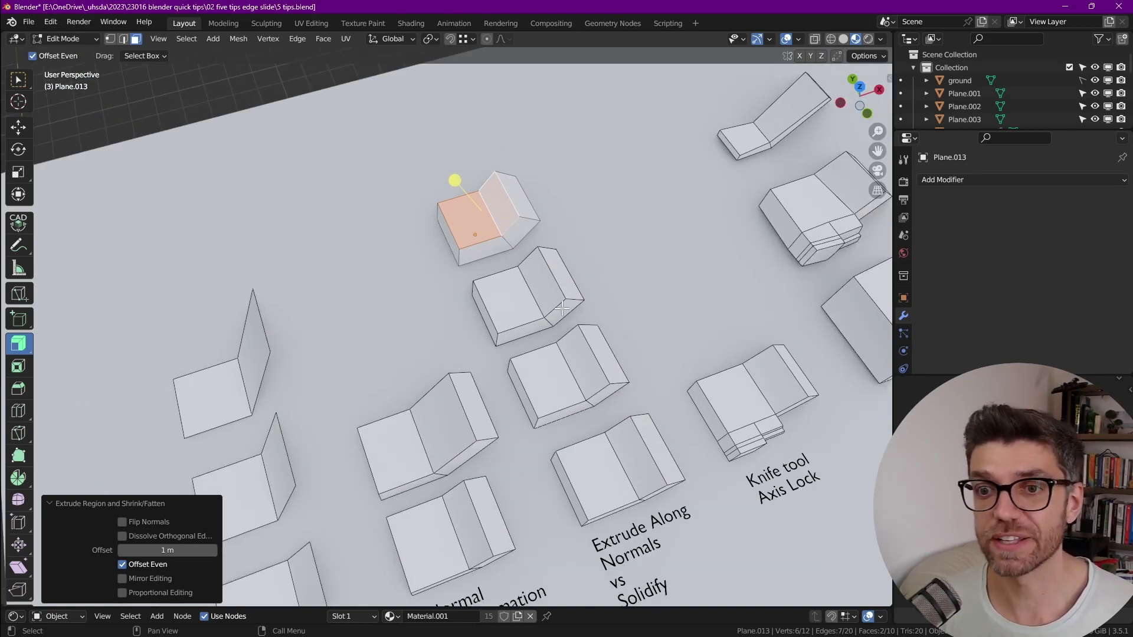
{"action": "scroll", "coordinate": [562, 308], "scroll_direction": "down", "scroll_amount": 2}
{"action": "middle_click_drag", "start_coordinate": [562, 308], "coordinate": [555, 333]}
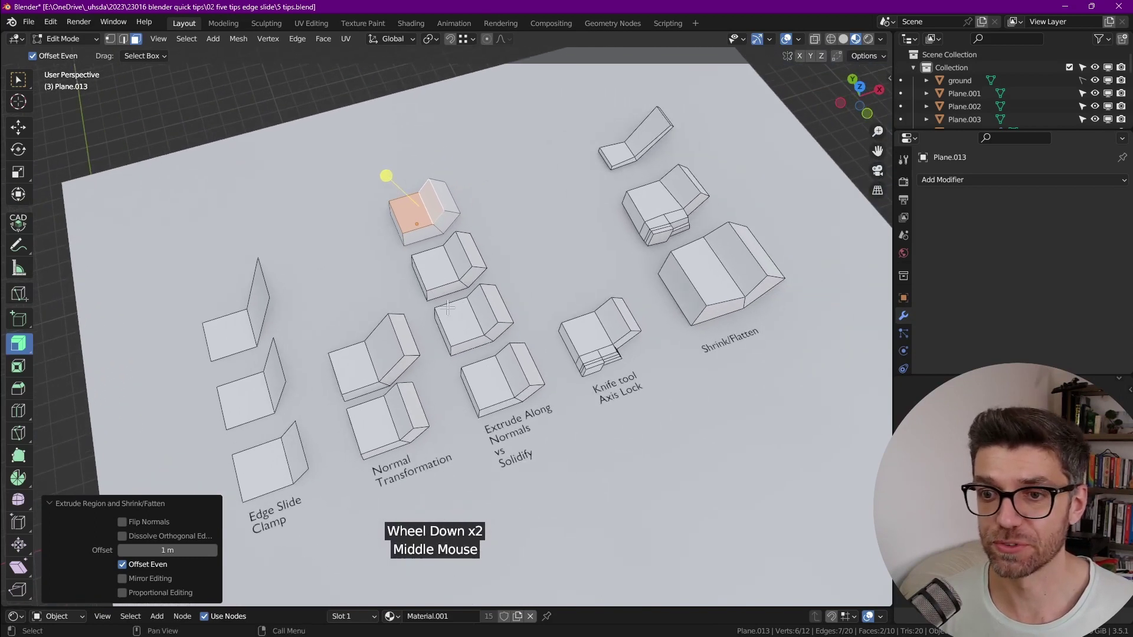
- Duplicate the Knife tool Axis Lock block as Plane.014, 3.9076 m along Y, and enter Edit Mode
{"action": "key", "text": "Tab"}
{"action": "scroll", "coordinate": [555, 334], "scroll_direction": "up", "scroll_amount": 3}
{"action": "left_click", "coordinate": [556, 338]}
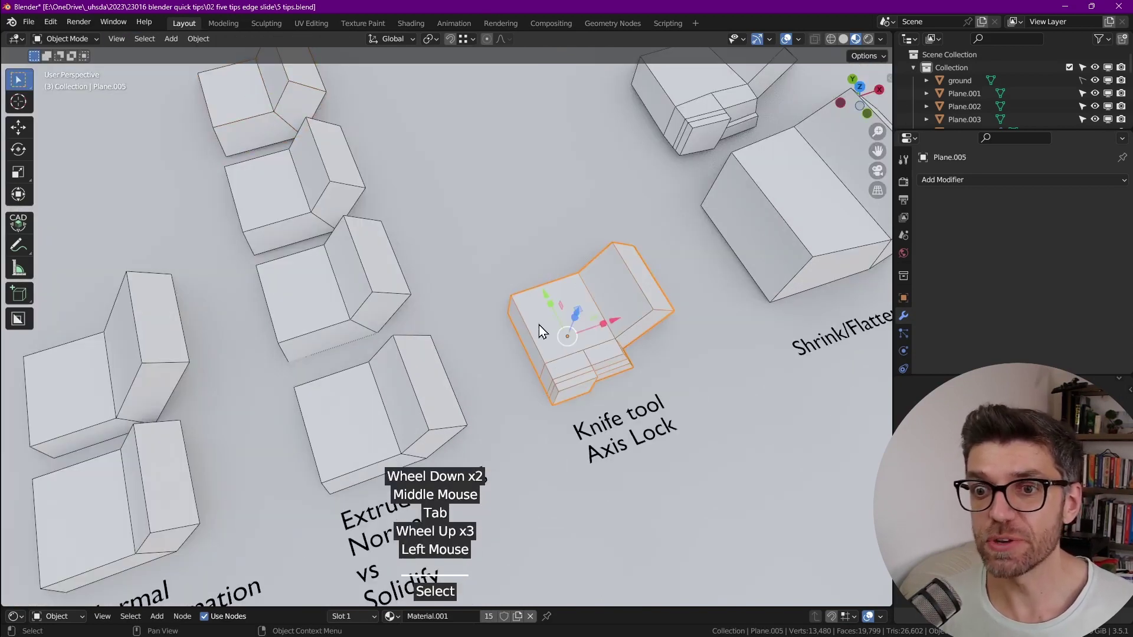
{"action": "middle_click_drag", "start_coordinate": [537, 325], "coordinate": [540, 321]}
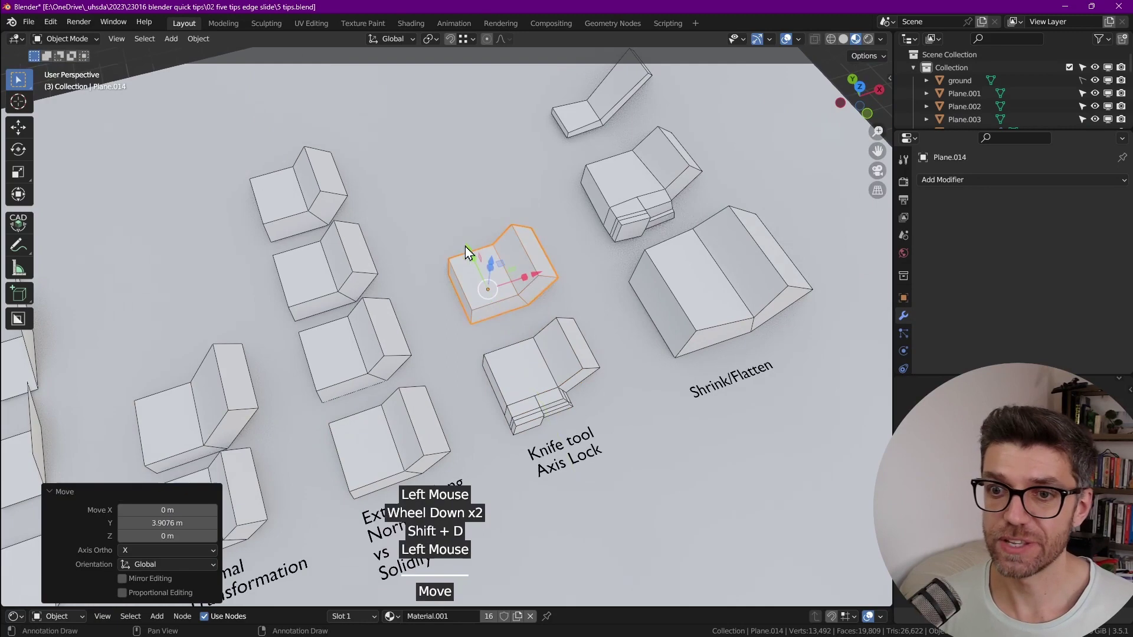
{"action": "scroll", "coordinate": [465, 246], "scroll_direction": "up", "scroll_amount": 4}
{"action": "middle_click_drag", "start_coordinate": [503, 291], "coordinate": [557, 334]}
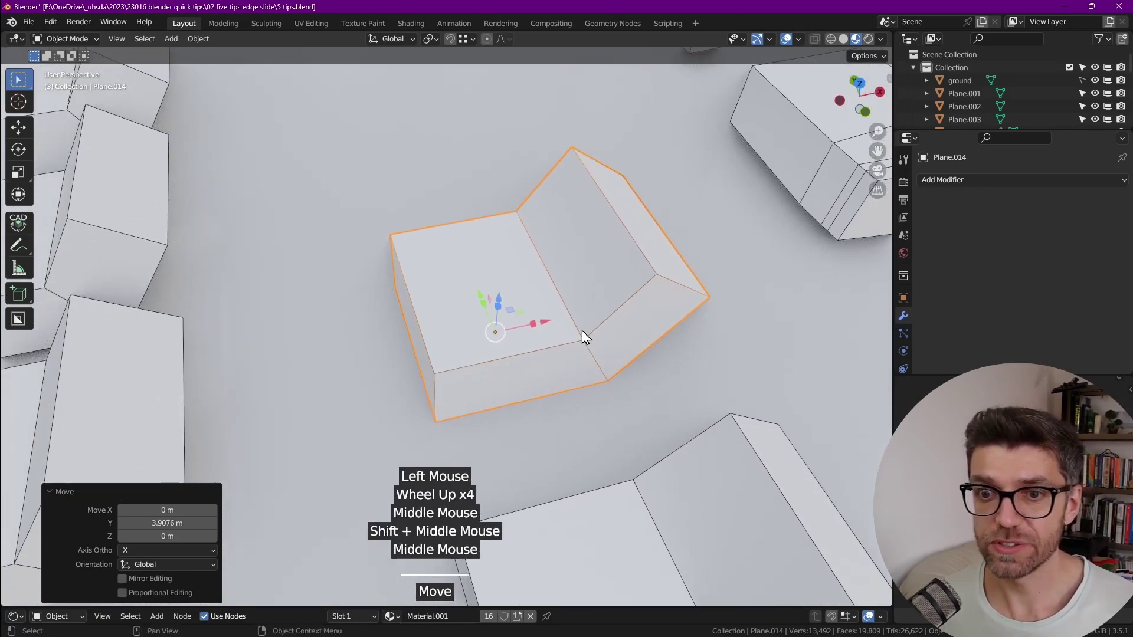
{"action": "key", "text": "Tab"}
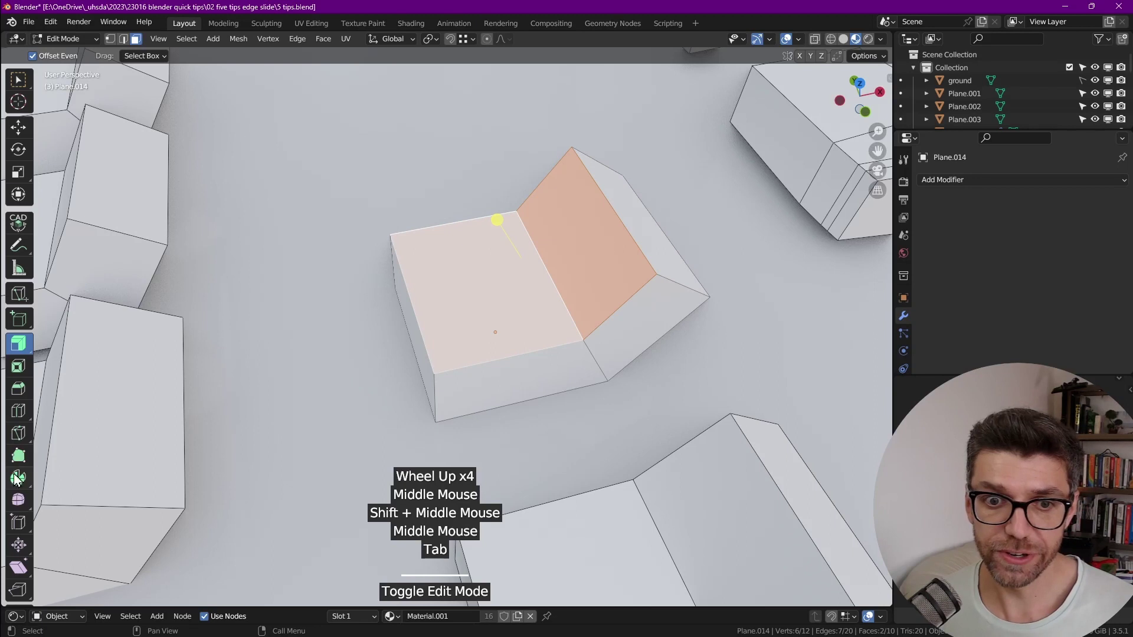
- Knife a Z-locked vertical cut from the top edge to the bottom edge of the side face
{"action": "left_click", "coordinate": [18, 435]}
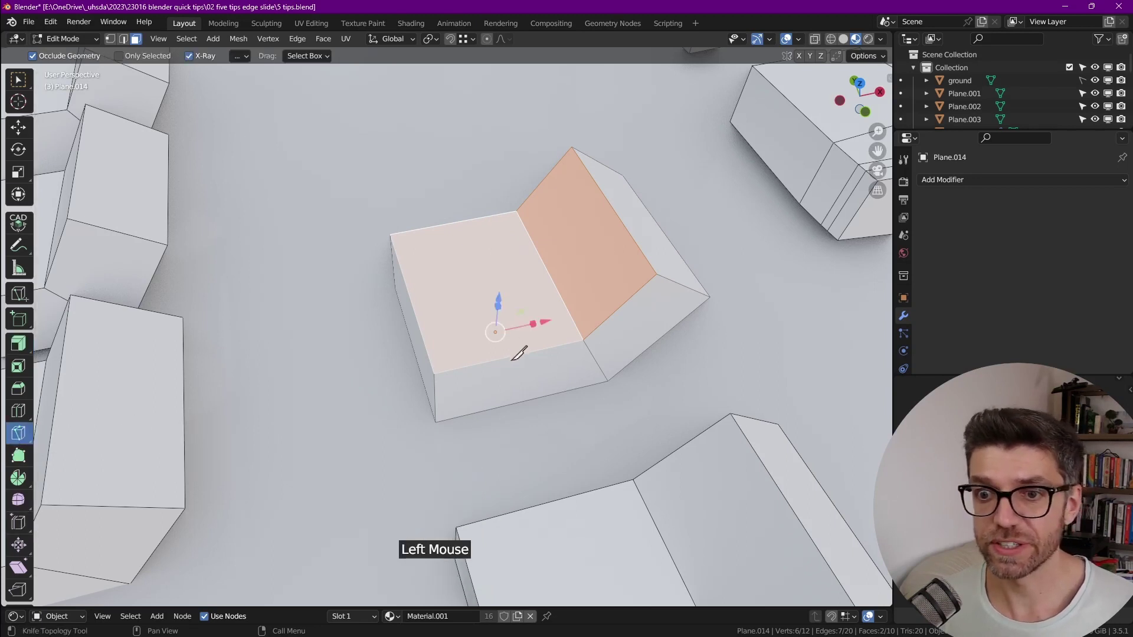
{"action": "scroll", "coordinate": [513, 357], "scroll_direction": "up", "scroll_amount": 2}
{"action": "left_click", "coordinate": [487, 360]}
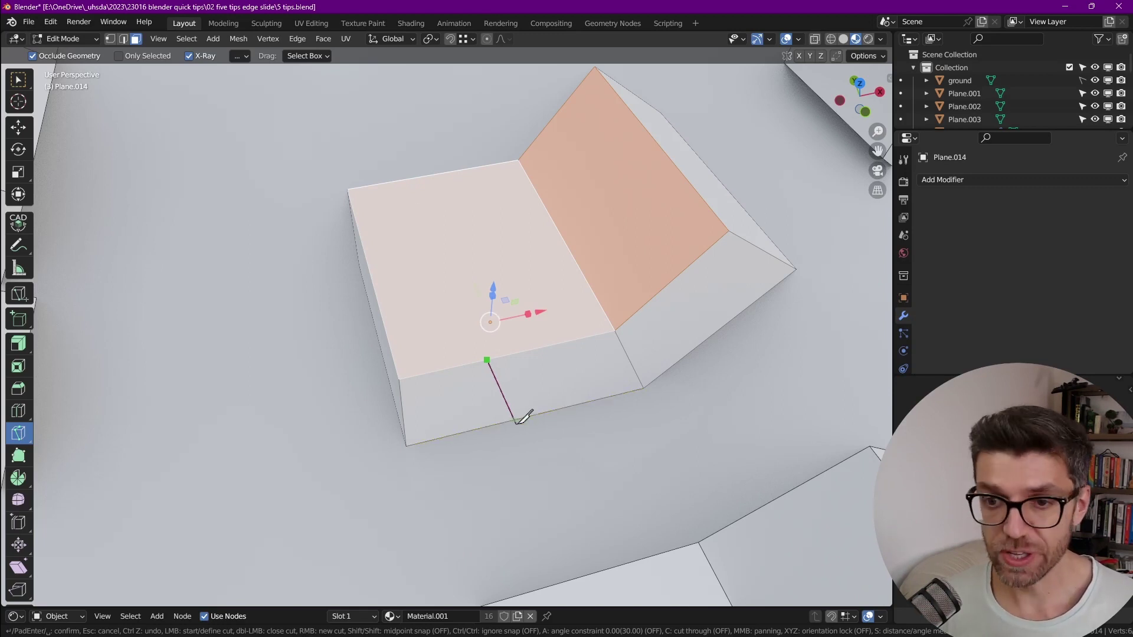
{"action": "key", "text": "z"}
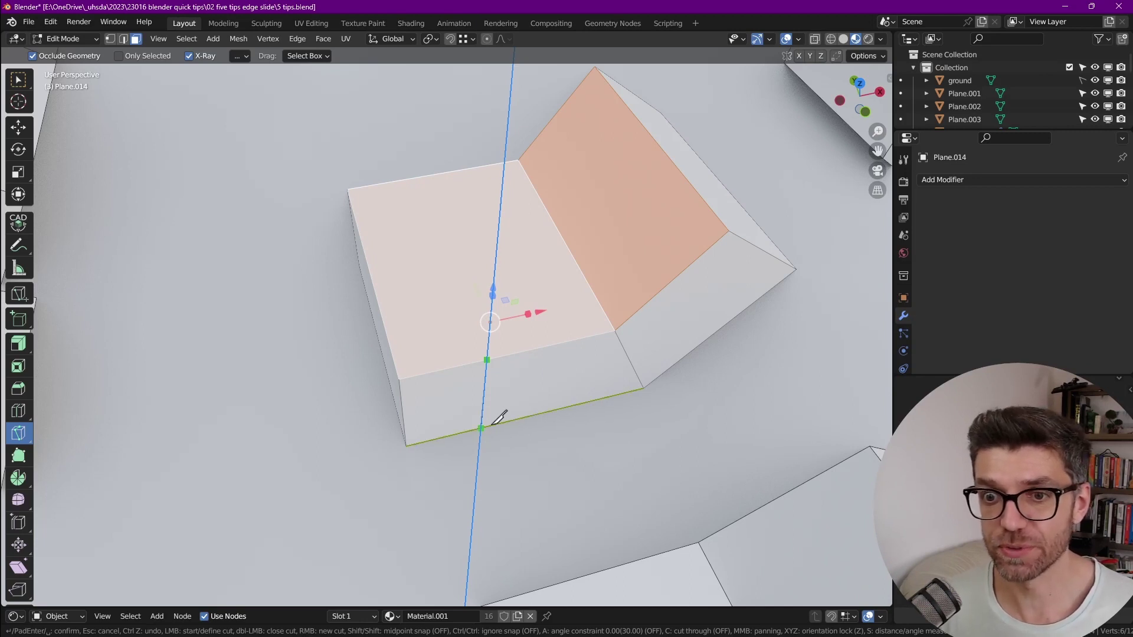
{"action": "left_click", "coordinate": [499, 418]}
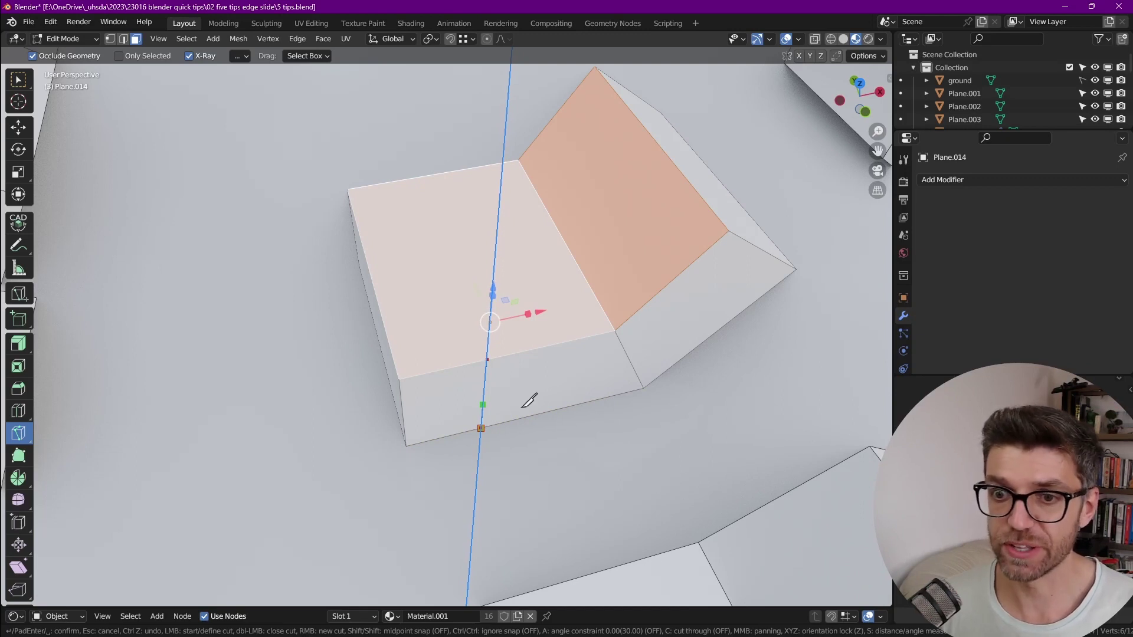
{"action": "key", "text": "Return"}
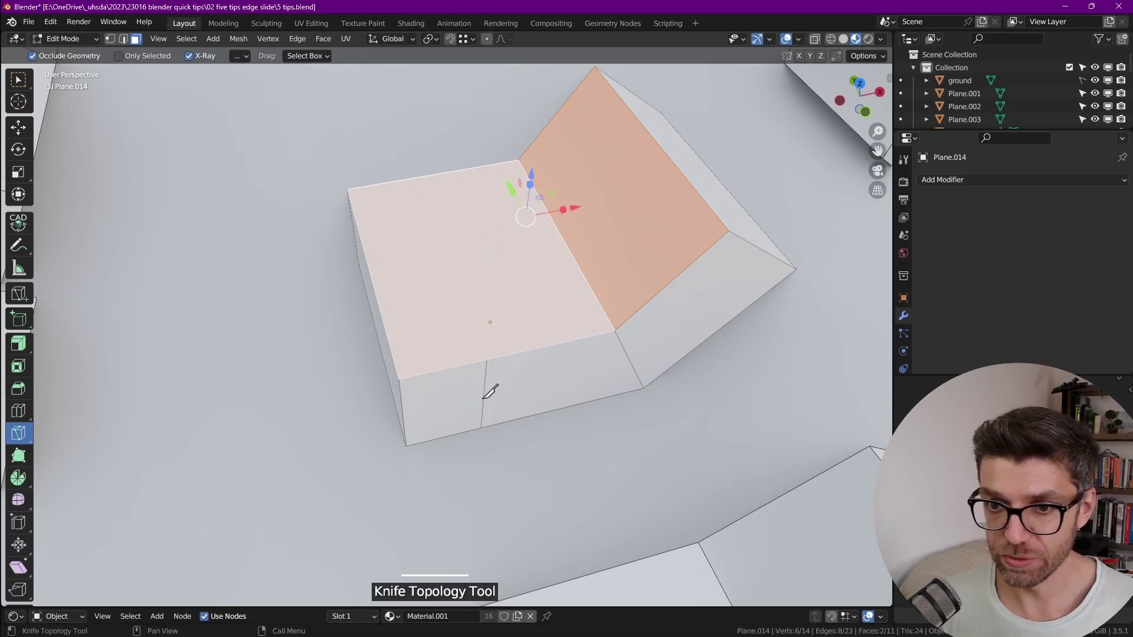
- Knife an X-locked horizontal cut across to the right edge
{"action": "left_click", "coordinate": [483, 400]}
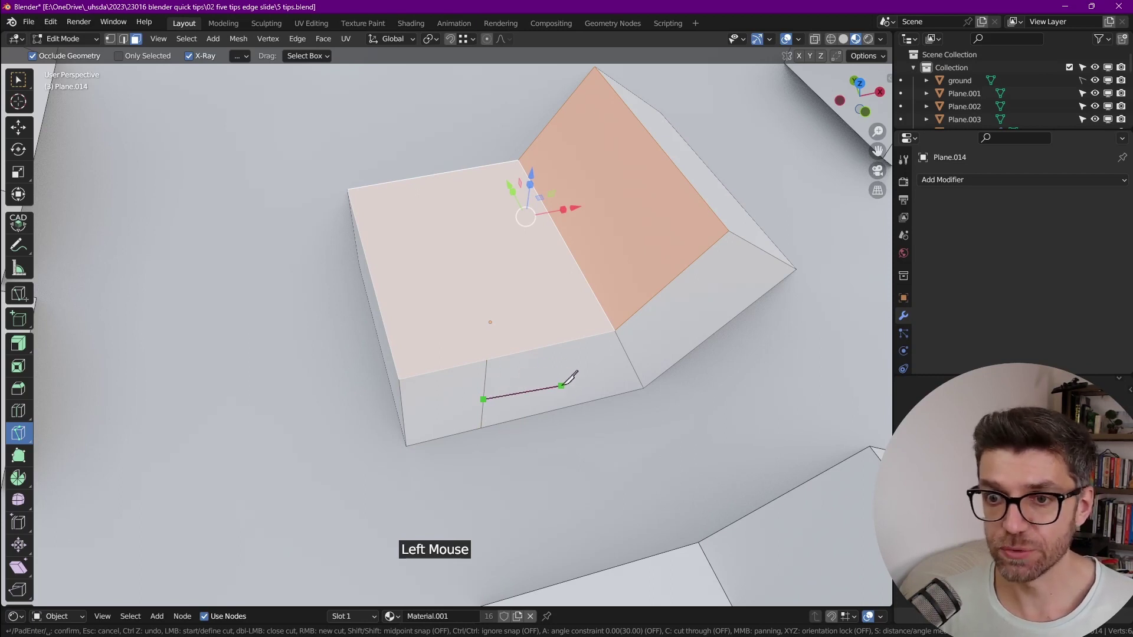
{"action": "key", "text": "x"}
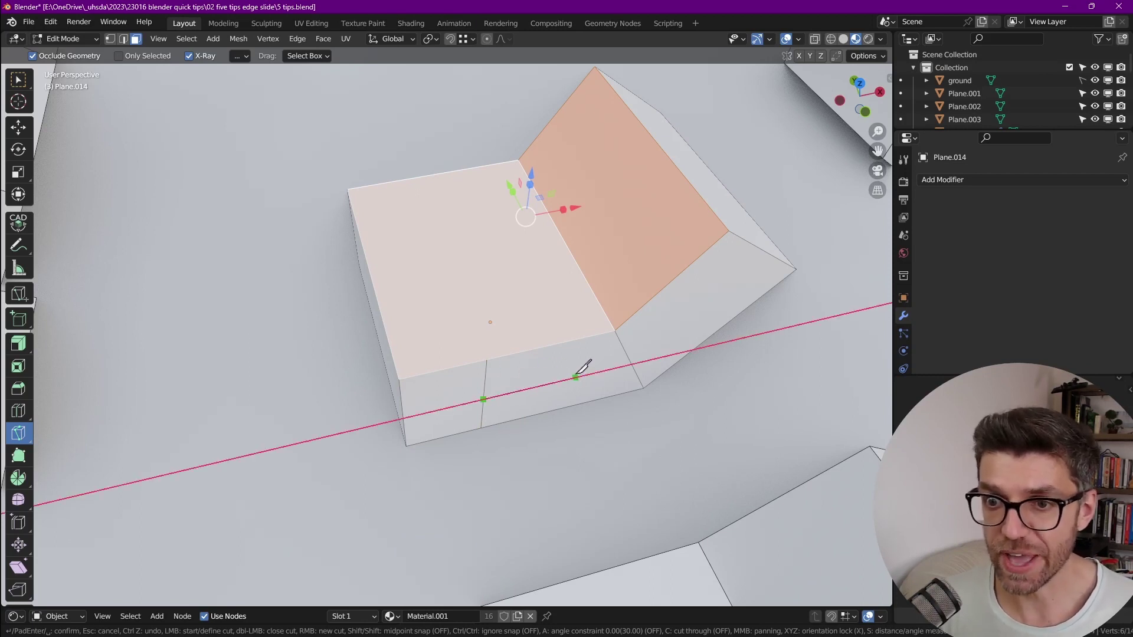
{"action": "left_click", "coordinate": [633, 364]}
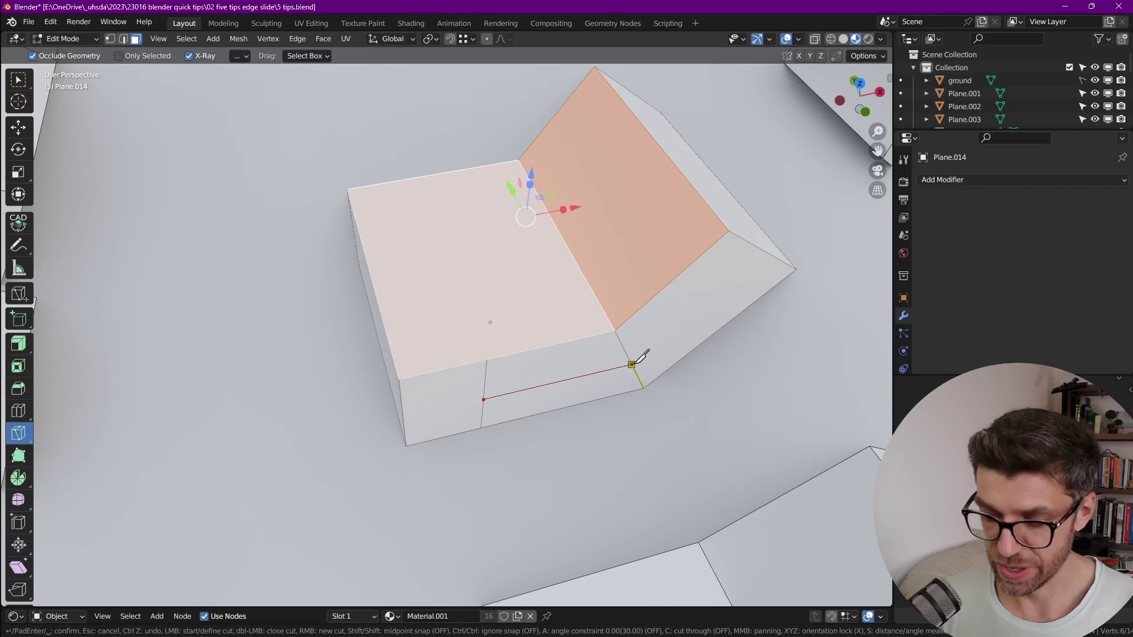
{"action": "key", "text": "Return"}
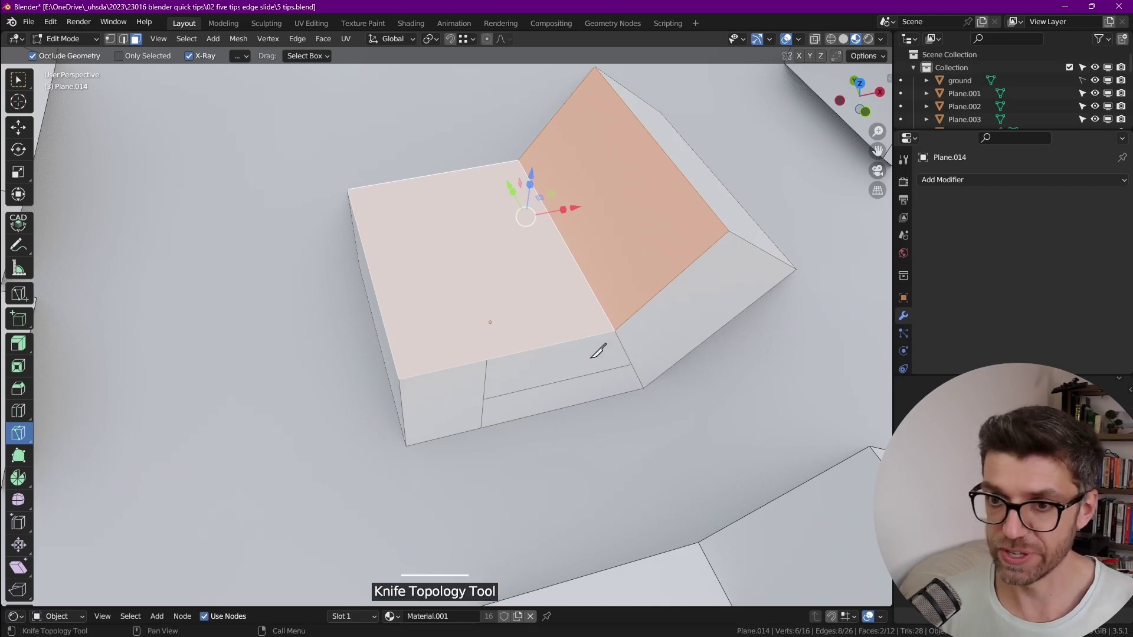
- Knife a short Z-locked vertical cut from the horizontal line to the bottom edge
{"action": "left_click", "coordinate": [552, 388]}
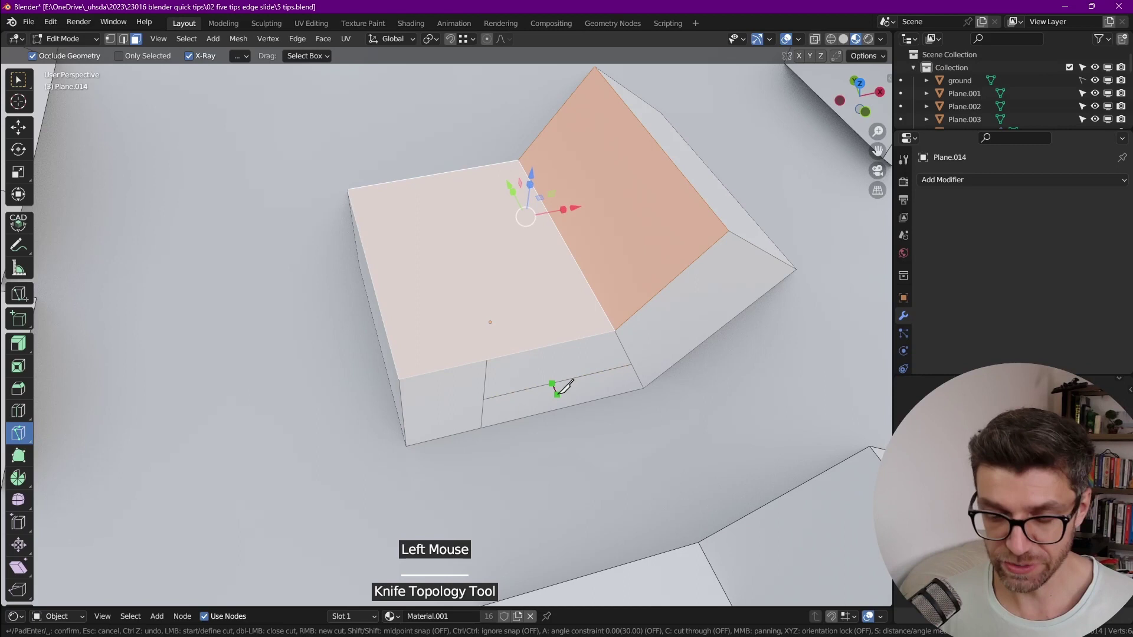
{"action": "key", "text": "z"}
{"action": "left_click", "coordinate": [545, 412]}
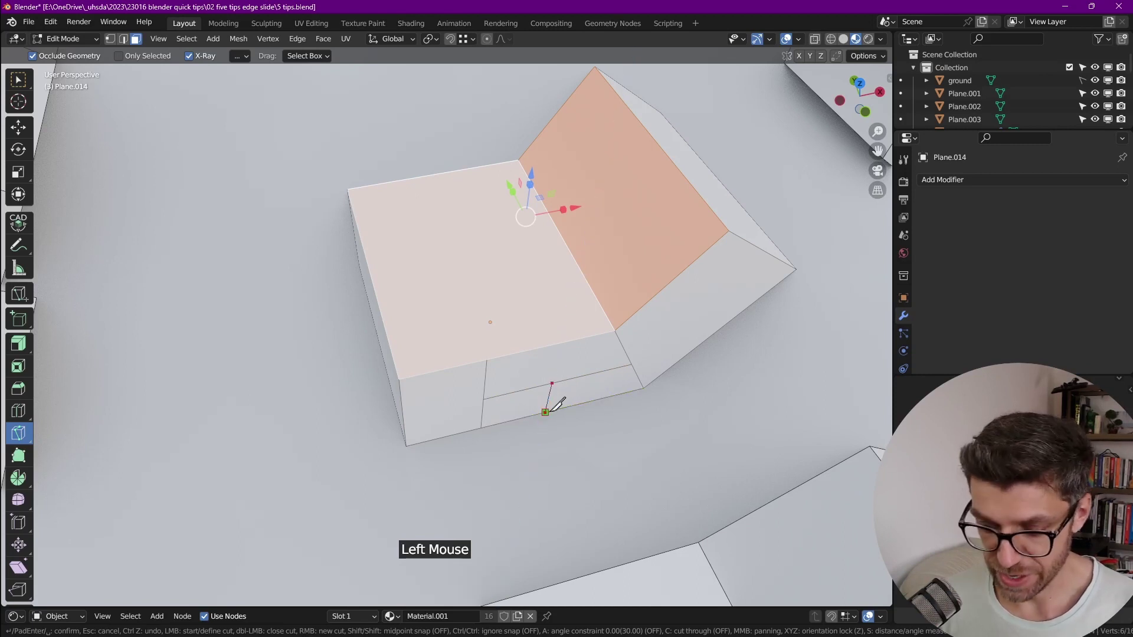
{"action": "key", "text": "Return"}
{"action": "middle_click_drag", "start_coordinate": [533, 409], "coordinate": [539, 384], "text": "shift"}
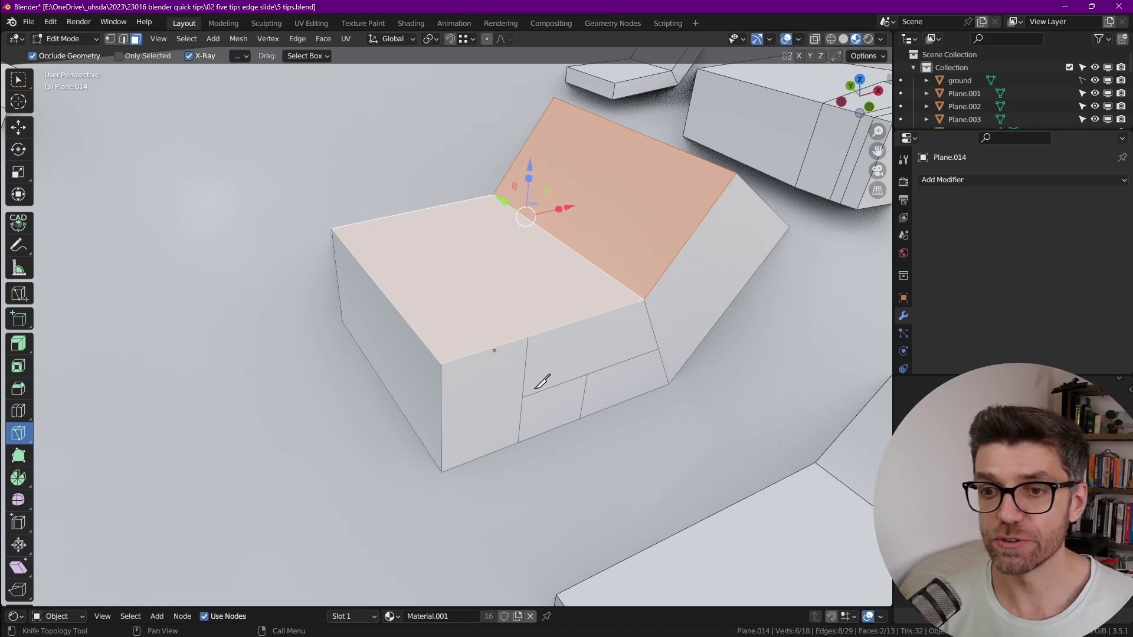
- Select the block's knife-cut front faces and extrude them outward with Extrude Region
{"action": "left_click", "coordinate": [606, 402]}
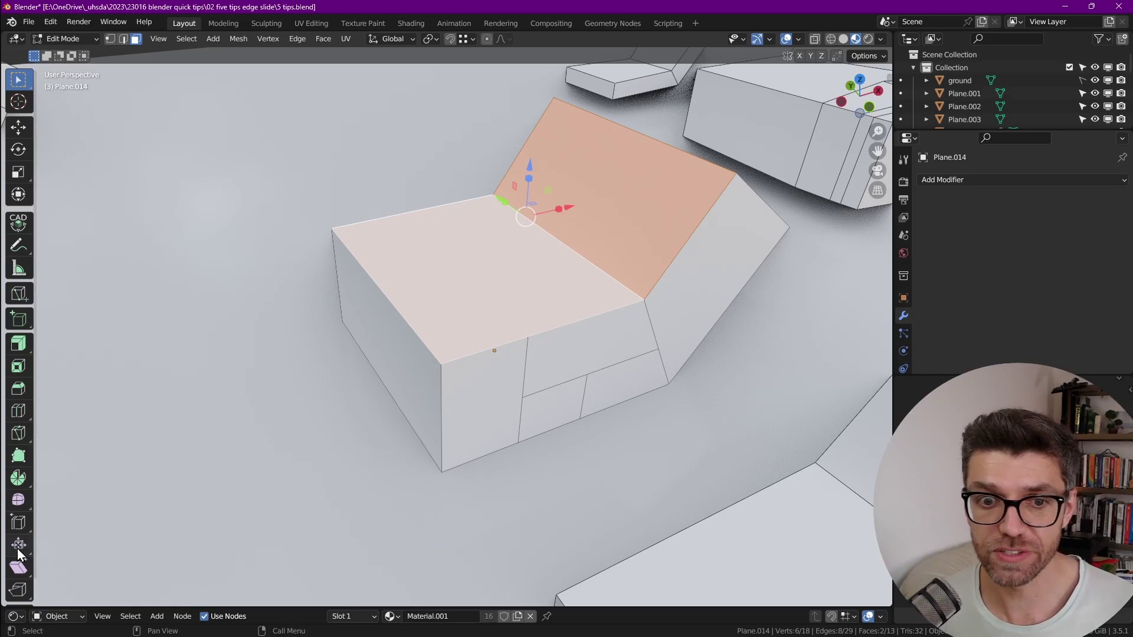
{"action": "left_click", "coordinate": [18, 343]}
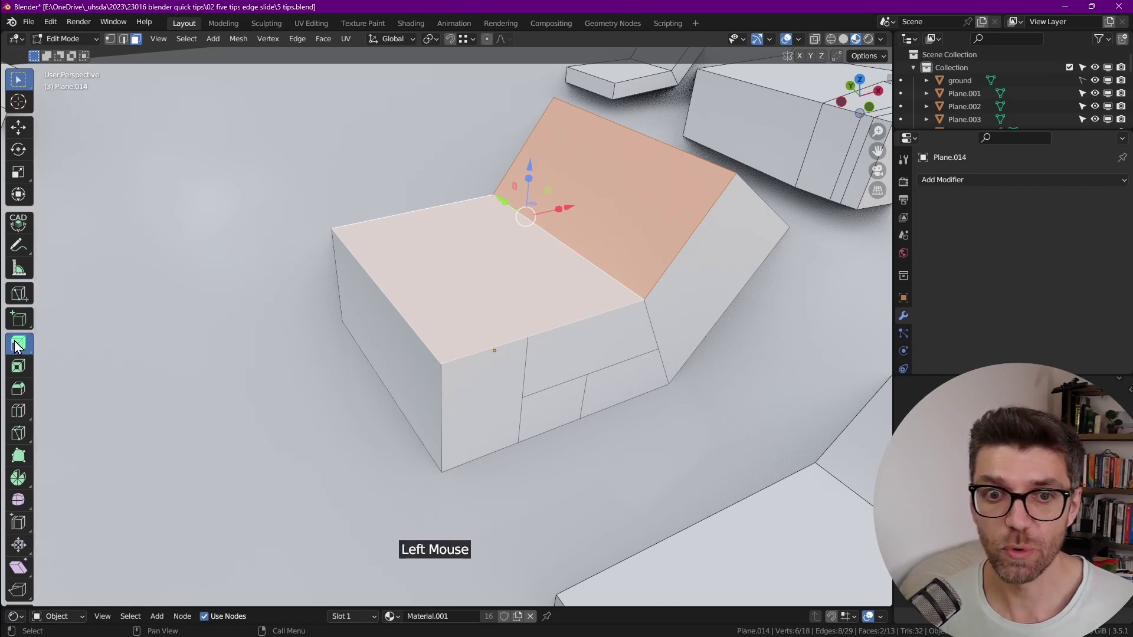
{"action": "left_click", "coordinate": [605, 390]}
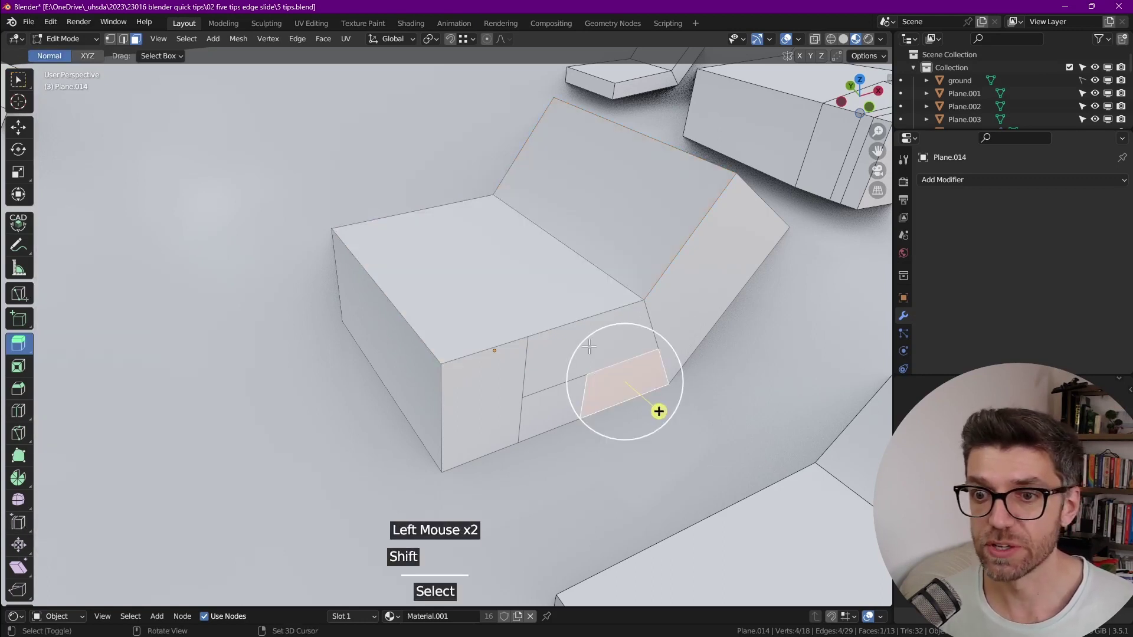
{"action": "left_click", "coordinate": [552, 407], "text": "shift"}
{"action": "left_click", "coordinate": [585, 348], "text": "shift"}
{"action": "left_click", "coordinate": [549, 410], "text": "shift"}
{"action": "left_click", "coordinate": [487, 395], "text": "shift"}
{"action": "left_click_drag", "start_coordinate": [623, 405], "coordinate": [644, 475]}
- Extrude smaller sets of front faces further into stepped notches, then return to Object Mode
{"action": "left_click", "coordinate": [589, 378], "text": "shift"}
{"action": "left_click", "coordinate": [635, 423], "text": "shift"}
{"action": "left_click_drag", "start_coordinate": [577, 464], "coordinate": [576, 500]}
{"action": "left_click", "coordinate": [563, 490], "text": "shift"}
{"action": "key", "text": "ctrl+z"}
{"action": "middle_click_drag", "start_coordinate": [575, 501], "coordinate": [540, 525], "text": "shift"}
{"action": "key", "text": "Tab"}
{"action": "scroll", "coordinate": [608, 419], "scroll_direction": "down", "scroll_amount": 2}
{"action": "middle_click_drag", "start_coordinate": [607, 419], "coordinate": [534, 373]}
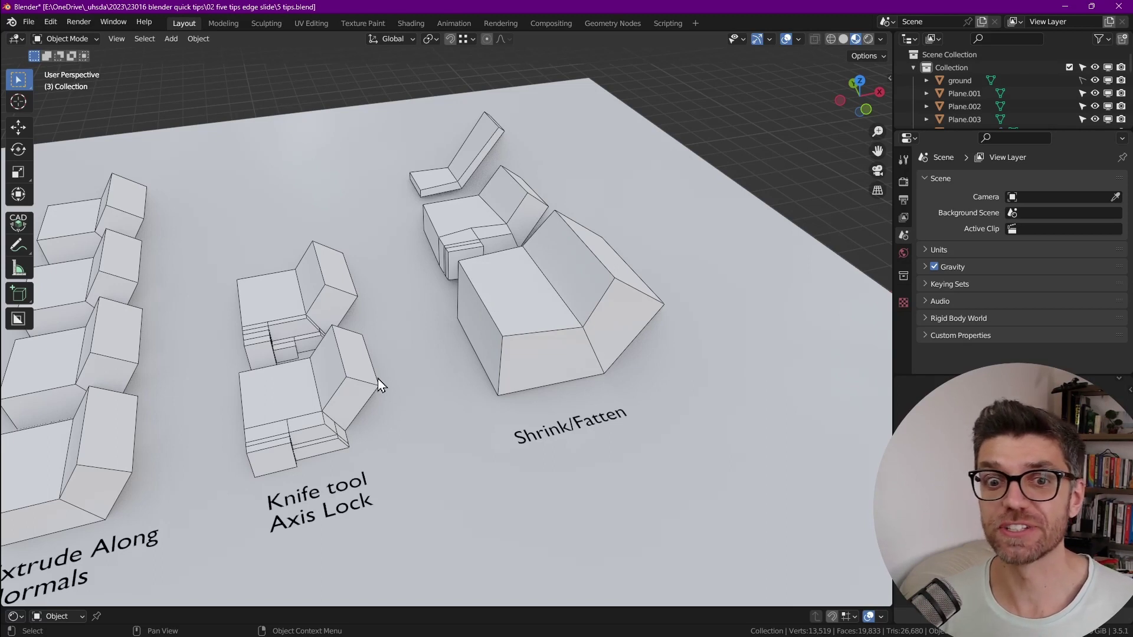
- Duplicate Plane.003 as Plane.015 beside the Shrink/Fatten label and enter Edit Mode
{"action": "middle_click_drag", "start_coordinate": [377, 385], "coordinate": [154, 438]}
{"action": "left_click", "coordinate": [153, 438]}
{"action": "scroll", "coordinate": [222, 406], "scroll_direction": "down", "scroll_amount": 2}
{"action": "middle_click_drag", "start_coordinate": [222, 406], "coordinate": [186, 426]}
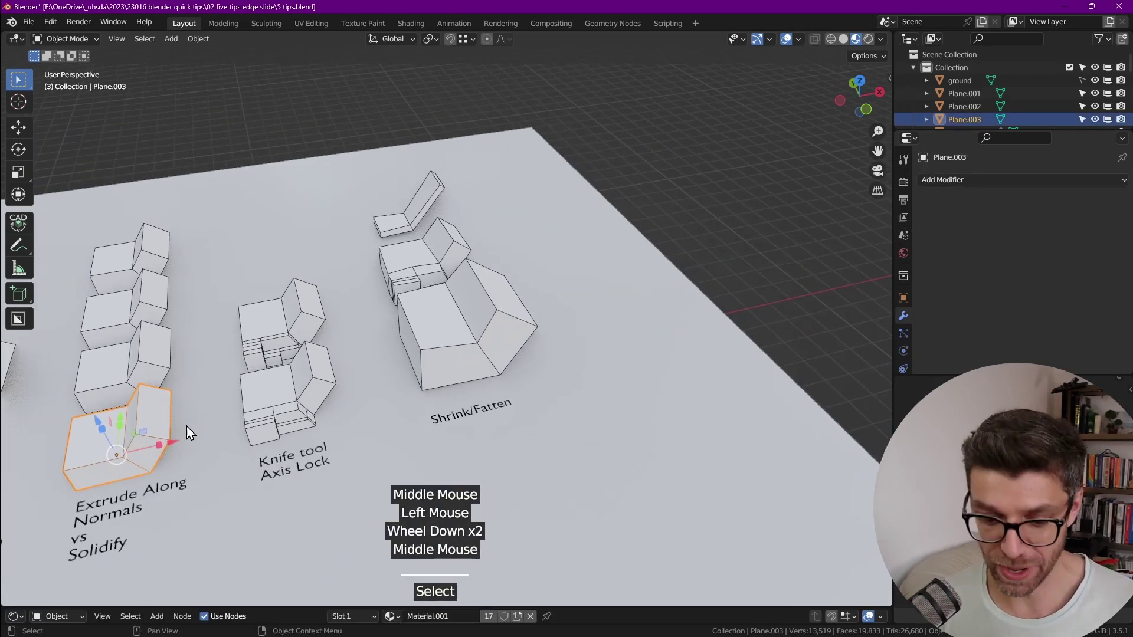
{"action": "key", "text": "shift+d"}
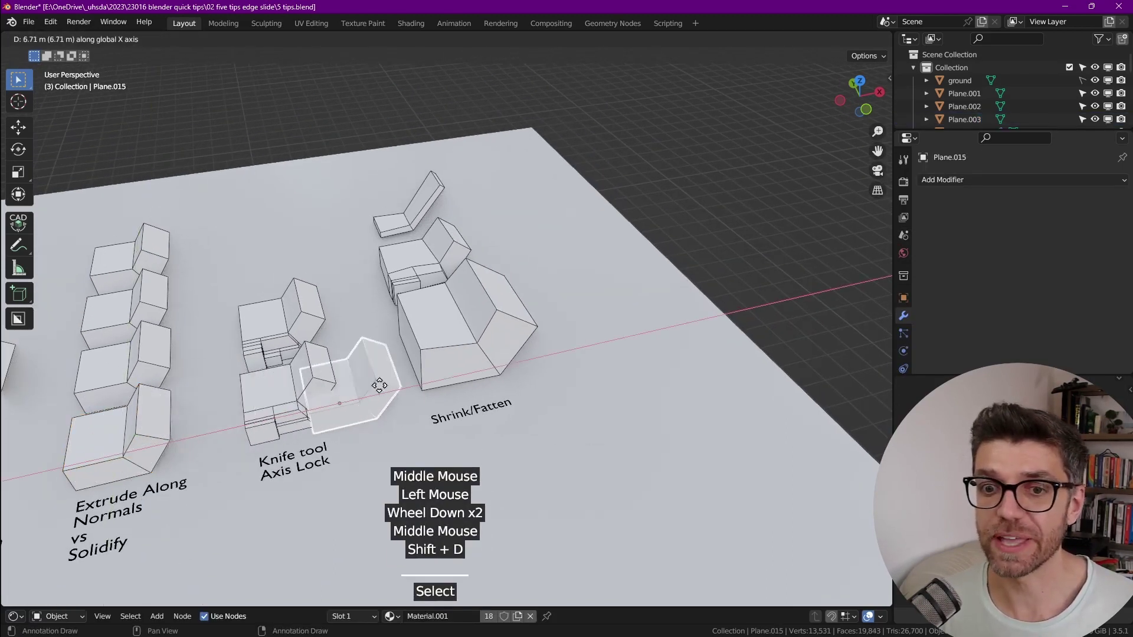
{"action": "left_click", "coordinate": [696, 320]}
{"action": "scroll", "coordinate": [692, 330], "scroll_direction": "up", "scroll_amount": 3}
{"action": "middle_click_drag", "start_coordinate": [692, 329], "coordinate": [550, 332]}
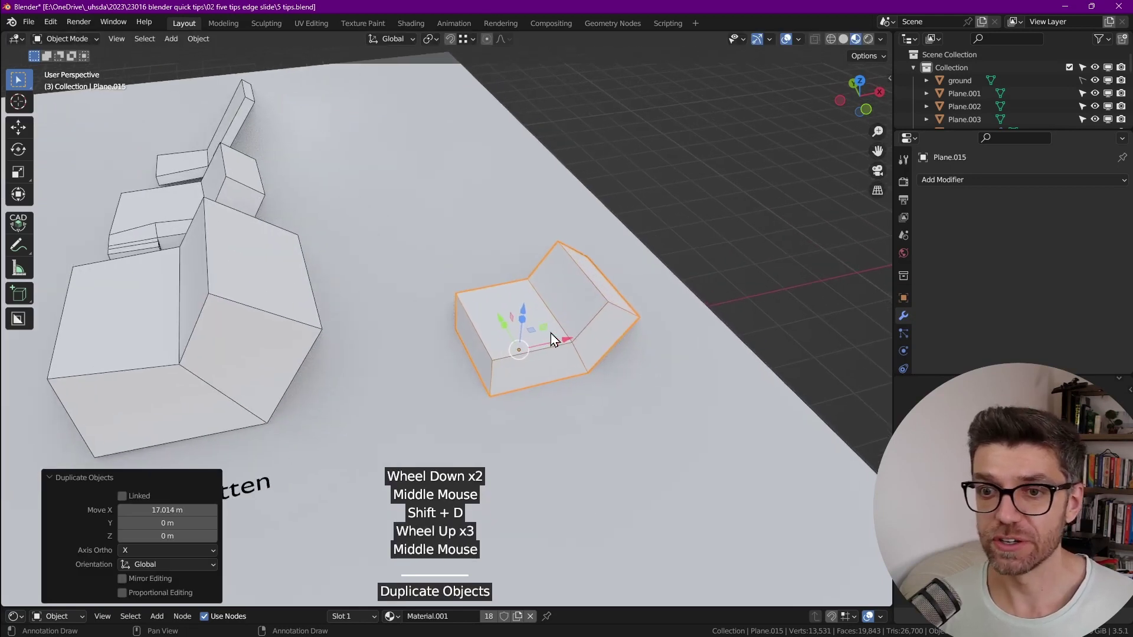
{"action": "key", "text": "Tab"}
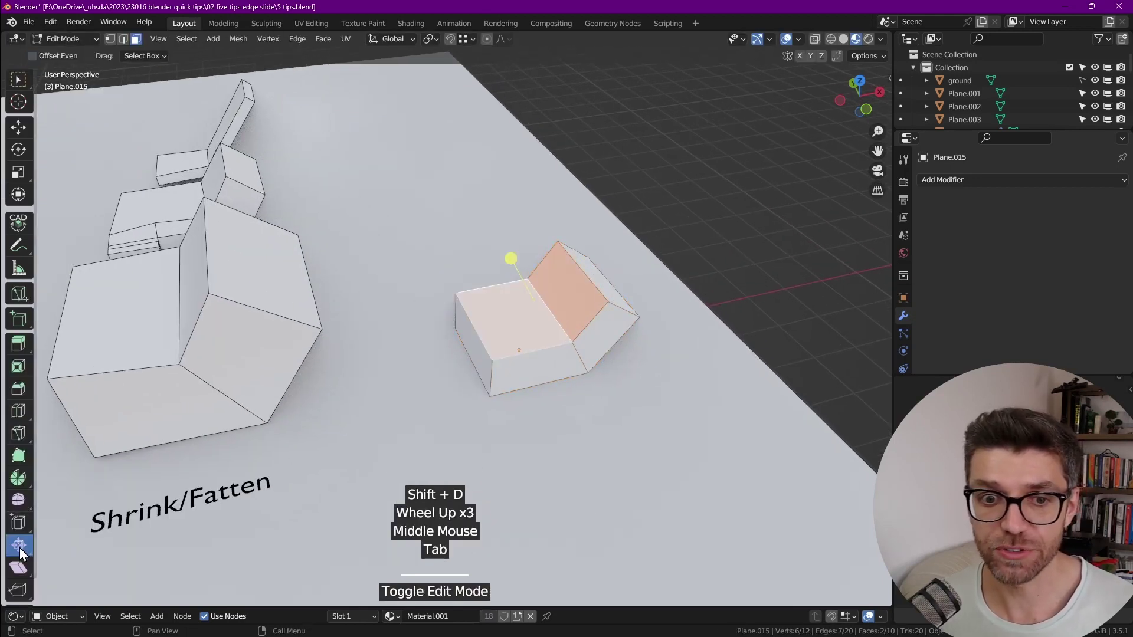
- Select all of Plane.015 and shrink it with Offset Even to -0.3 m
{"action": "scroll", "coordinate": [21, 482], "scroll_direction": "down", "scroll_amount": 1}
{"action": "scroll", "coordinate": [19, 496], "scroll_direction": "down", "scroll_amount": 2}
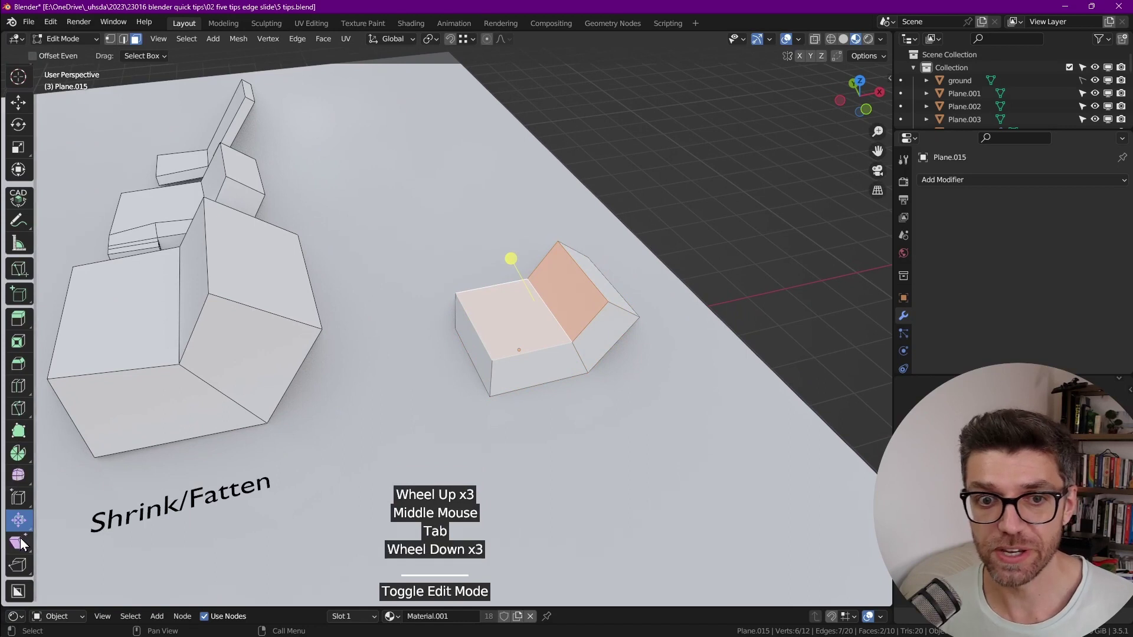
{"action": "scroll", "coordinate": [19, 508], "scroll_direction": "up", "scroll_amount": 3}
{"action": "scroll", "coordinate": [18, 520], "scroll_direction": "down", "scroll_amount": 2}
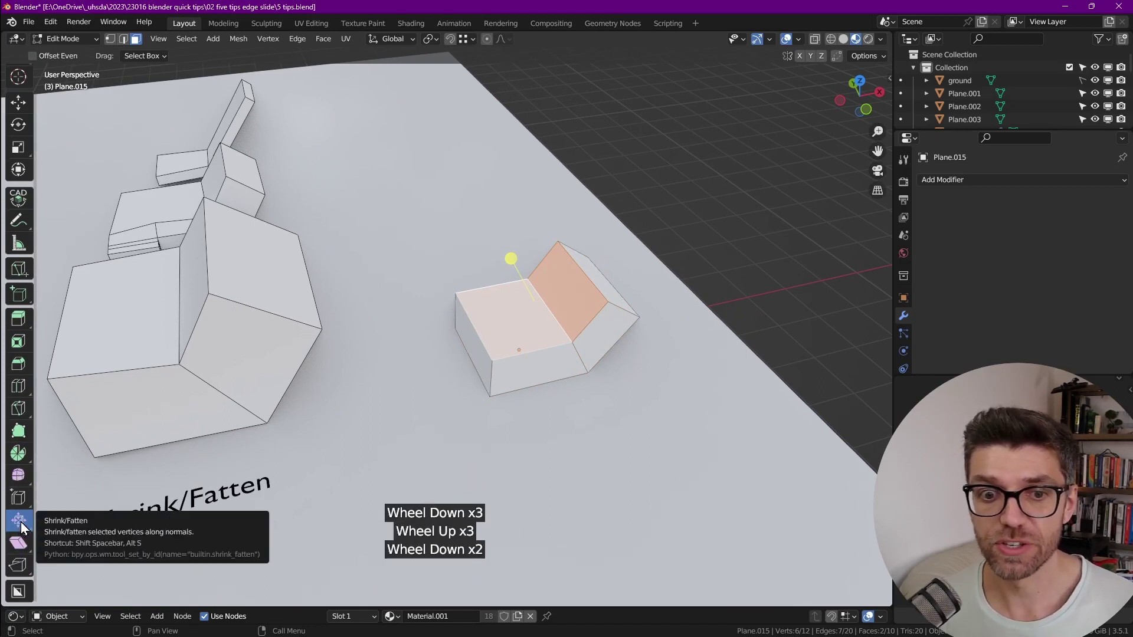
{"action": "key", "text": "a"}
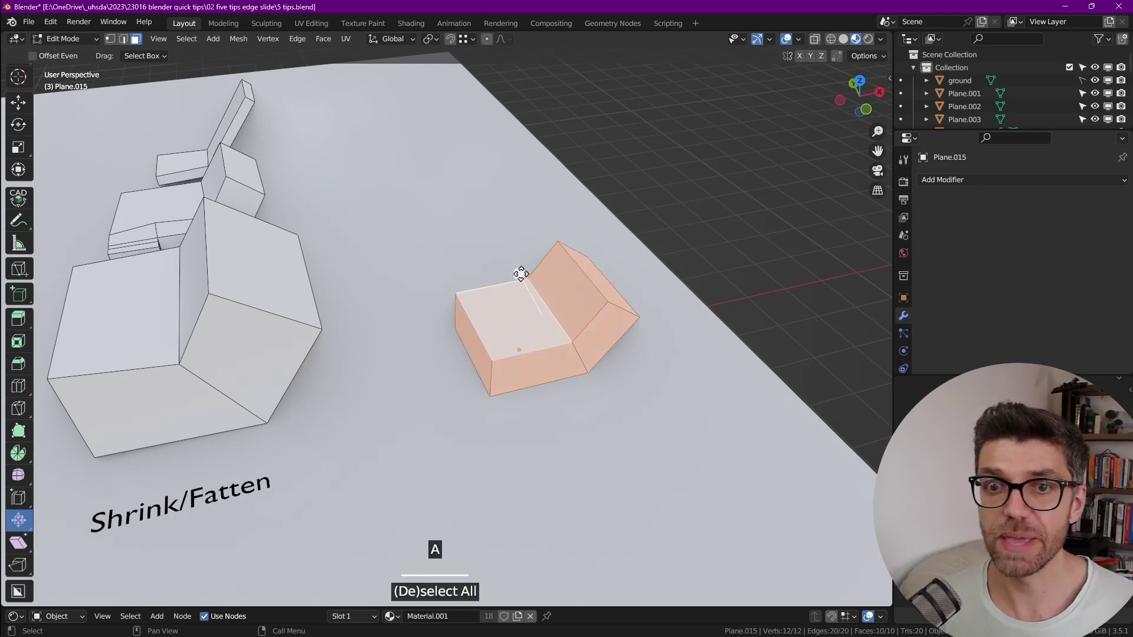
{"action": "left_click", "coordinate": [38, 58]}
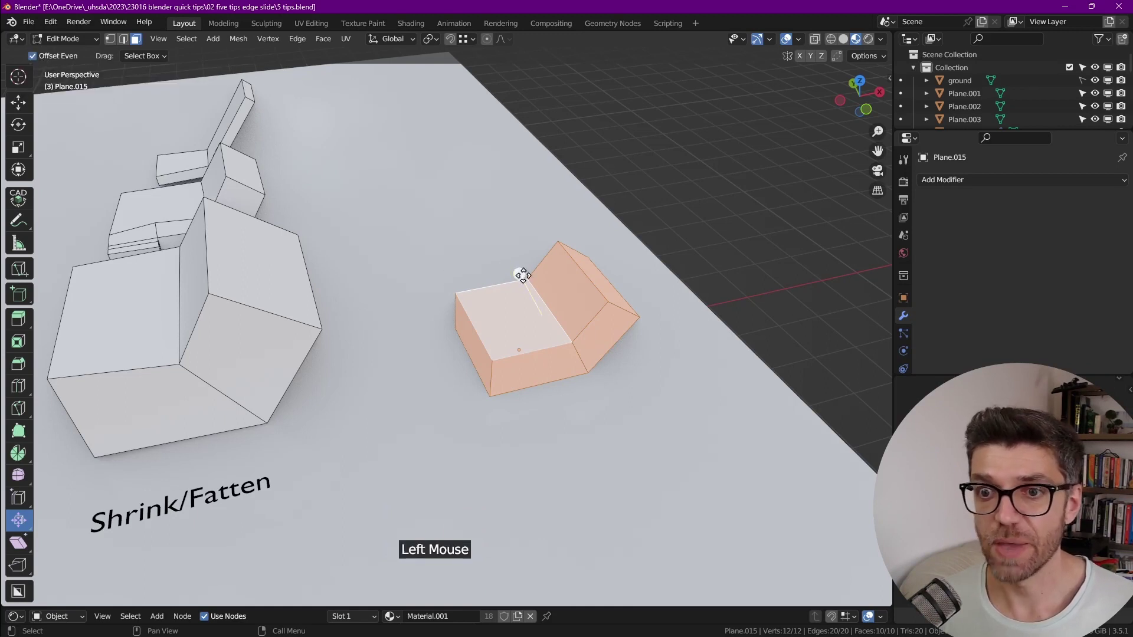
{"action": "mouse_move", "coordinate": [523, 275]}
{"action": "left_mouse_down"}
{"action": "mouse_move", "coordinate": [496, 254]}
{"action": "mouse_move", "coordinate": [522, 284]}
{"action": "left_mouse_up"}
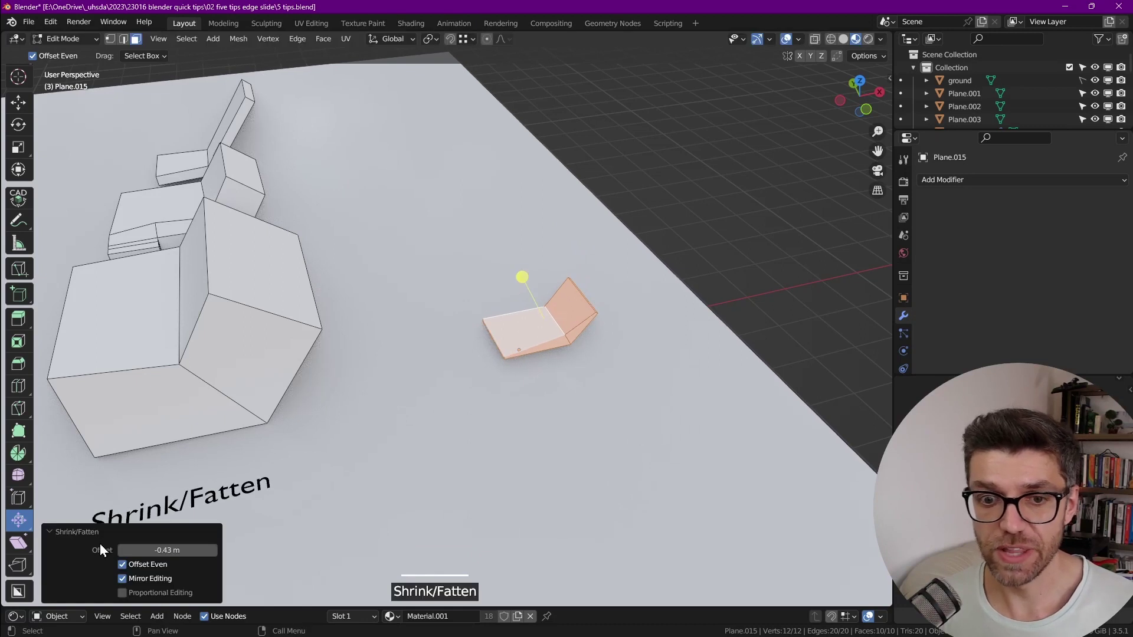
{"action": "left_click", "coordinate": [159, 550]}
{"action": "type", "text": "-0.3"}
{"action": "left_click", "coordinate": [281, 537]}
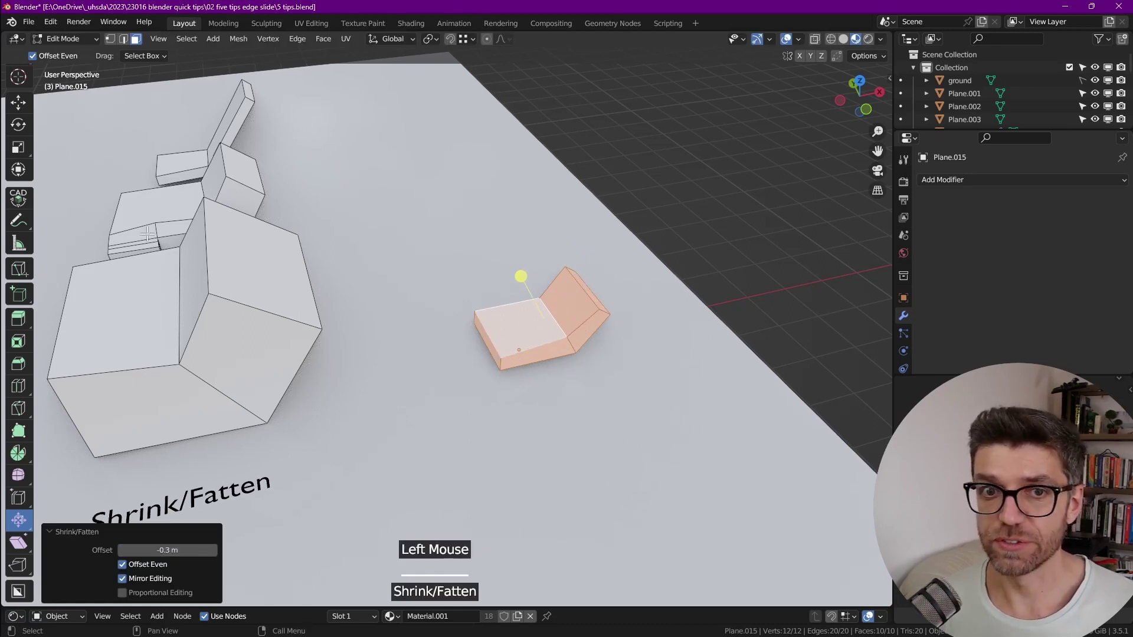
{"action": "left_click", "coordinate": [18, 77]}
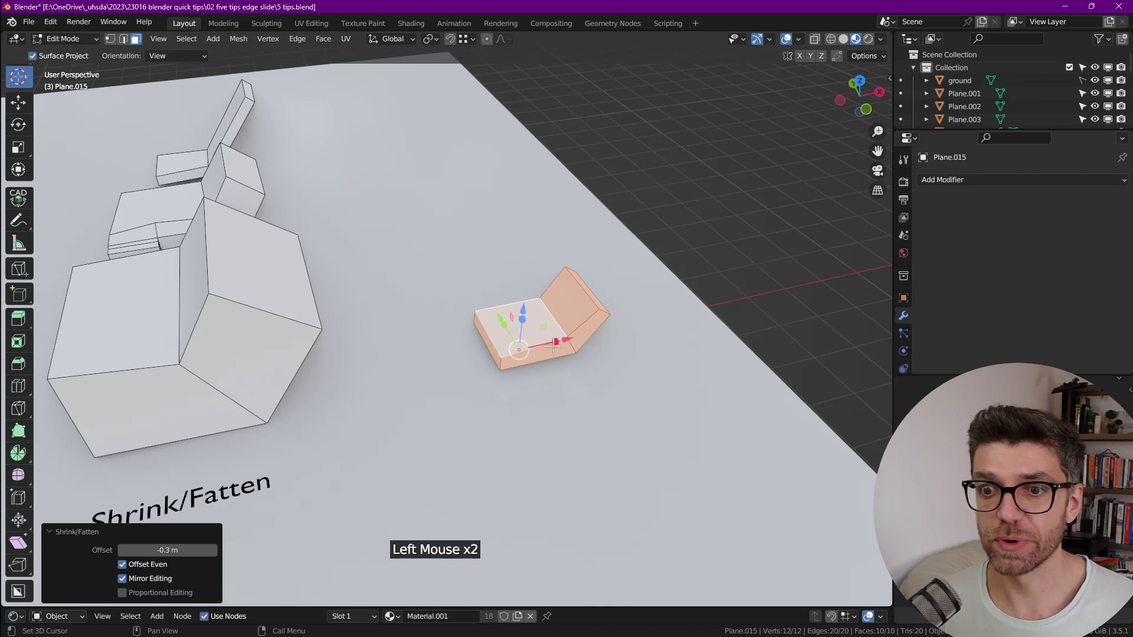
- Return to Object Mode and raise Plane.015 0.98795 m along Z
{"action": "key", "text": "Tab"}
{"action": "left_click_drag", "start_coordinate": [522, 311], "coordinate": [554, 286]}
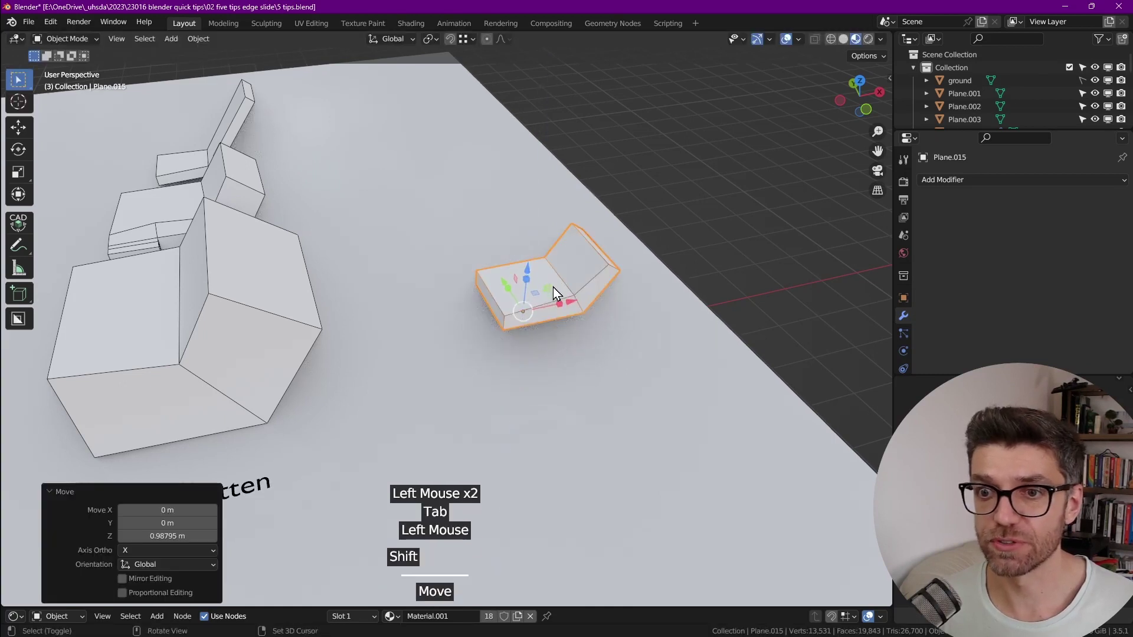
{"action": "middle_click_drag", "start_coordinate": [553, 286], "coordinate": [532, 387], "text": "shift"}
{"action": "key", "text": "grave"}
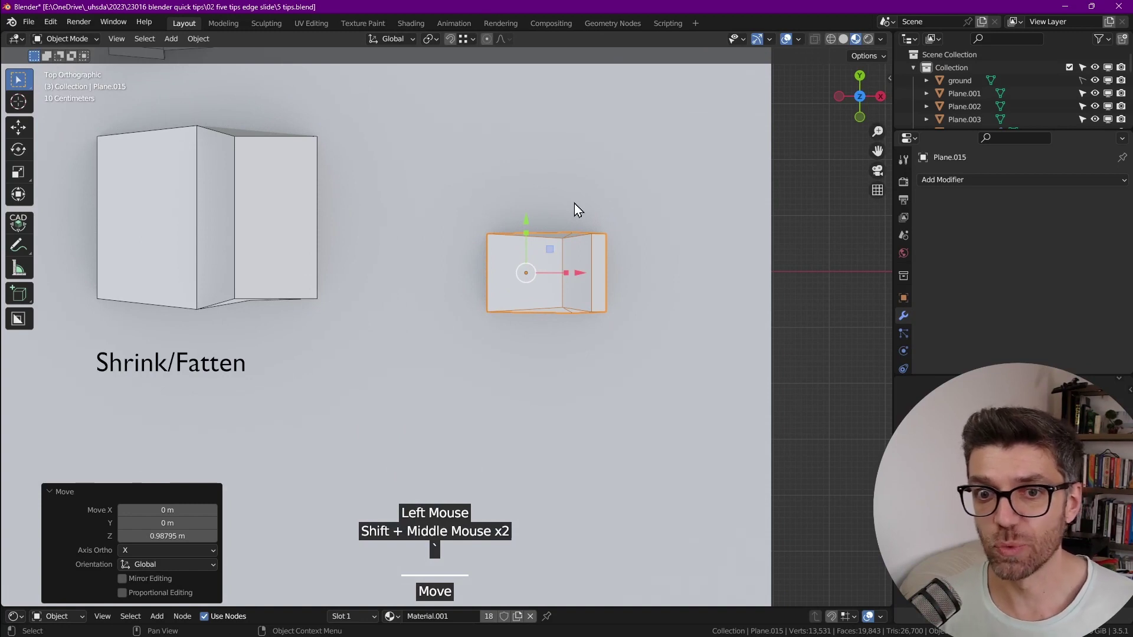
{"action": "scroll", "coordinate": [372, 286], "scroll_direction": "down", "scroll_amount": 3}
{"action": "middle_click_drag", "start_coordinate": [372, 286], "coordinate": [652, 331], "text": "shift"}
- Select the small bent plane, briefly inspect its mesh in Edit Mode, then return to Object Mode
{"action": "scroll", "coordinate": [563, 296], "scroll_direction": "up", "scroll_amount": 3}
{"action": "scroll", "coordinate": [538, 340], "scroll_direction": "down", "scroll_amount": 2}
{"action": "left_click", "coordinate": [502, 303]}
{"action": "key", "text": "Tab"}
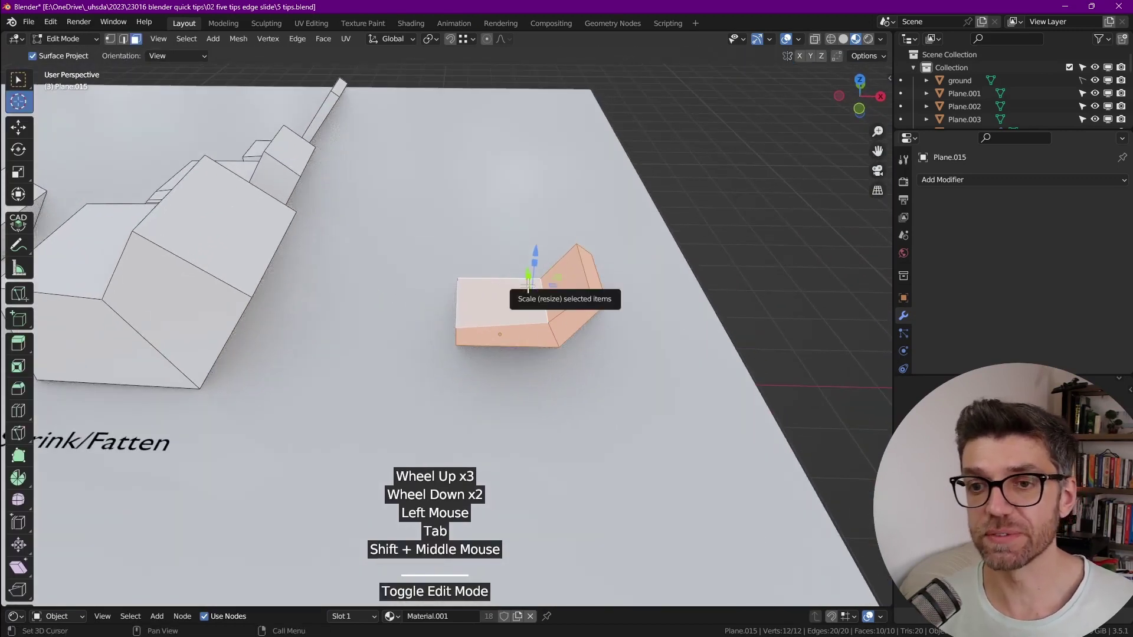
{"action": "scroll", "coordinate": [428, 296], "scroll_direction": "down", "scroll_amount": 1}
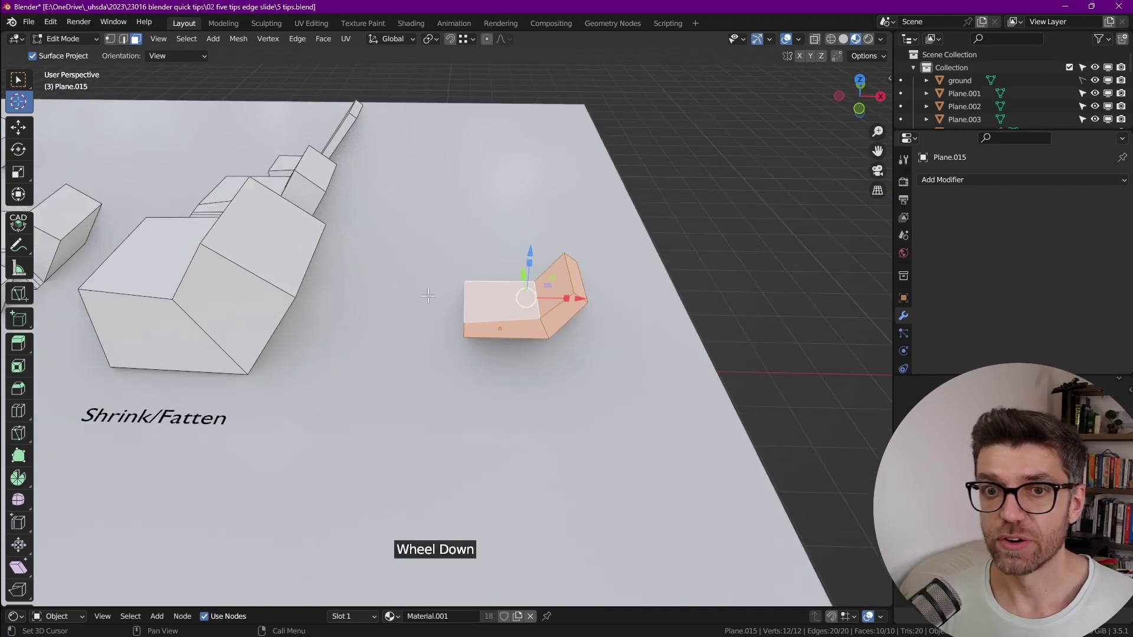
{"action": "scroll", "coordinate": [428, 296], "scroll_direction": "down", "scroll_amount": 2}
{"action": "middle_click_drag", "start_coordinate": [526, 277], "coordinate": [532, 295], "text": "shift"}
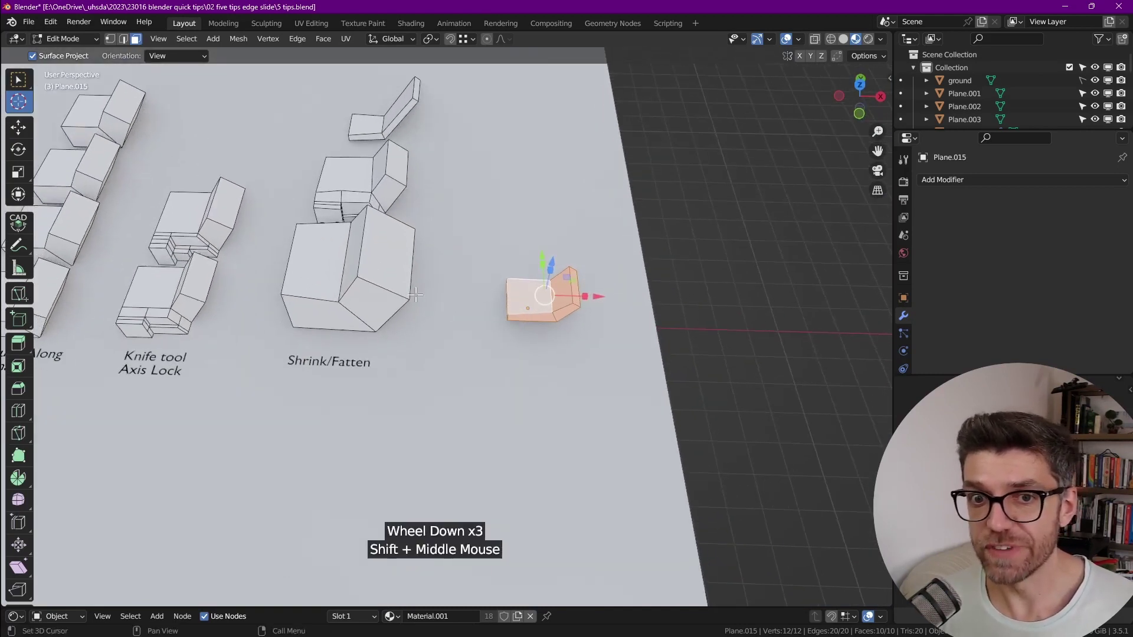
{"action": "key", "text": "Tab"}
- Duplicate the upper knife-tool example as Plane.016, placed right of the Shrink/Fatten model
{"action": "left_click", "coordinate": [197, 310]}
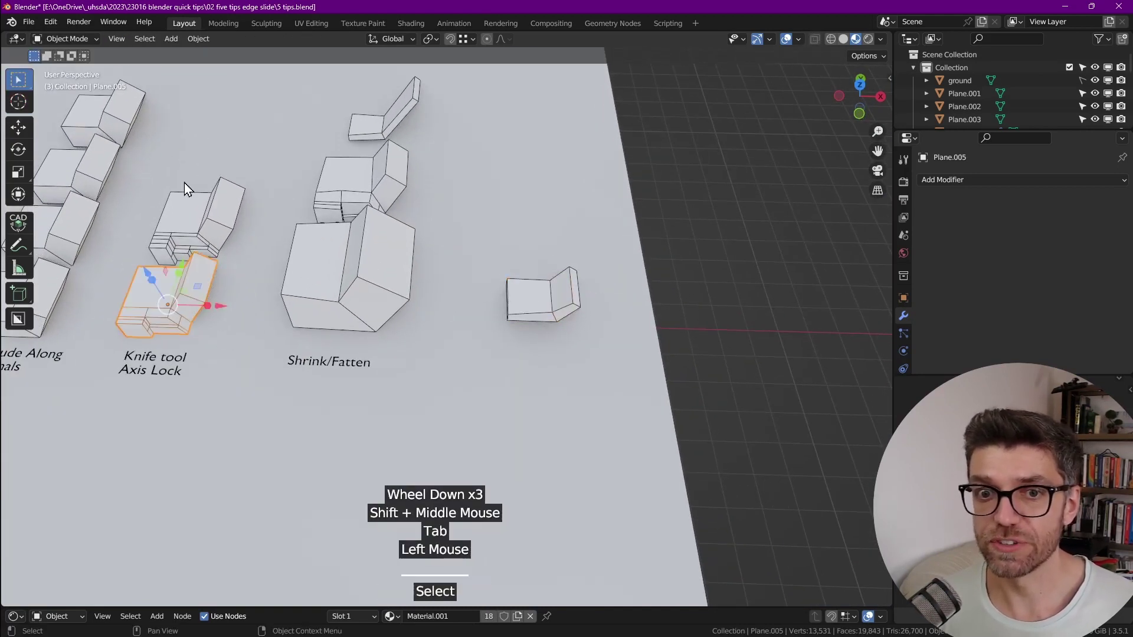
{"action": "left_click", "coordinate": [201, 214]}
{"action": "middle_click_drag", "start_coordinate": [200, 213], "coordinate": [213, 290]}
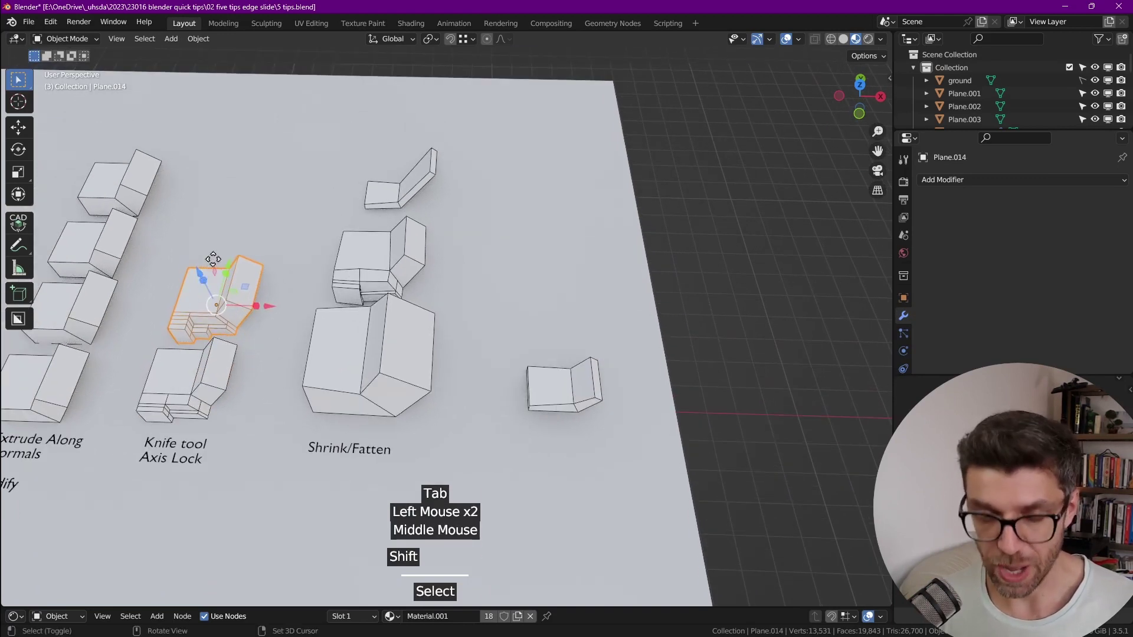
{"action": "key", "text": "shift+d"}
{"action": "left_click", "coordinate": [582, 292]}
{"action": "scroll", "coordinate": [582, 292], "scroll_direction": "up", "scroll_amount": 2}
- Select the copy's whole mesh and fatten it by 0.0584 m with Shrink/Fatten
{"action": "key", "text": "Tab"}
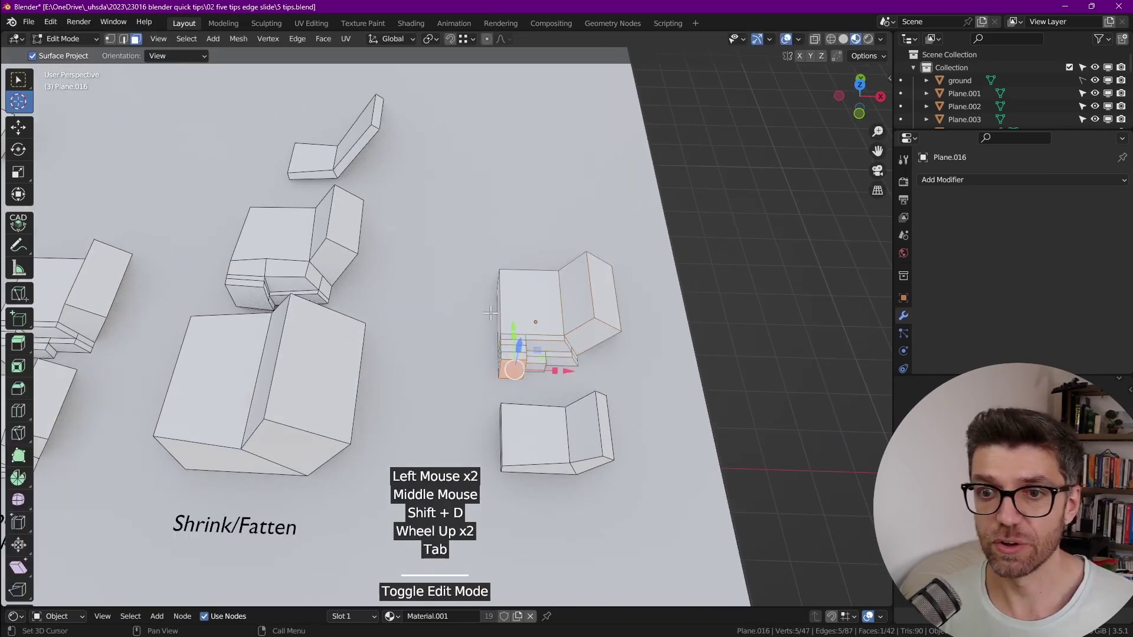
{"action": "key", "text": "a"}
{"action": "left_click", "coordinate": [17, 543]}
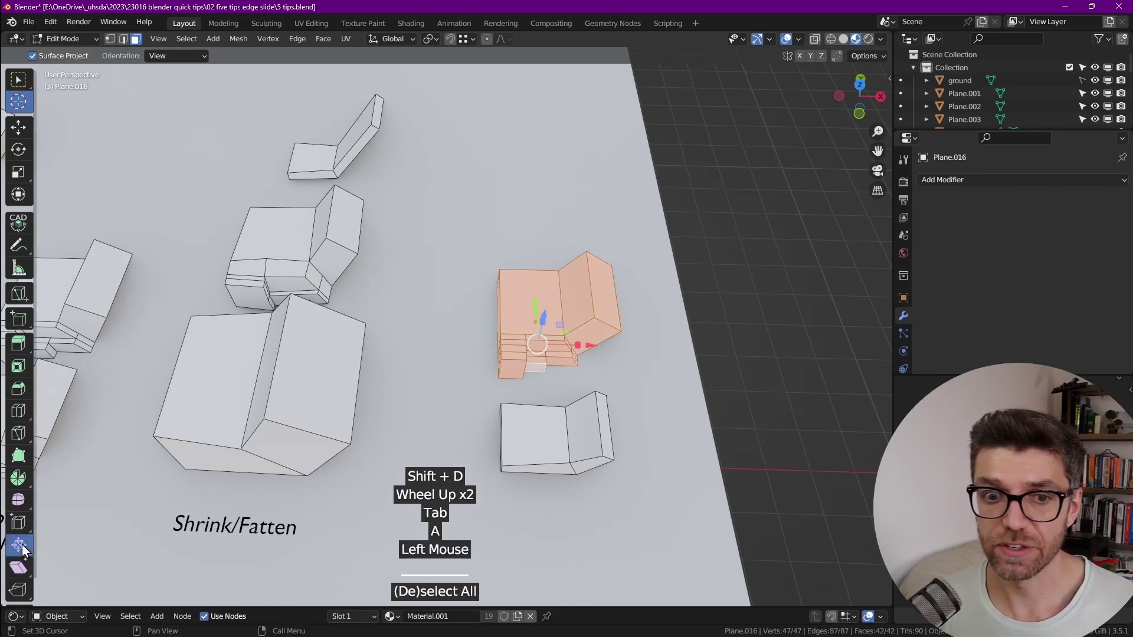
{"action": "middle_click_drag", "start_coordinate": [574, 365], "coordinate": [576, 374], "text": "shift"}
{"action": "mouse_move", "coordinate": [577, 375]}
{"action": "left_mouse_down"}
{"action": "mouse_move", "coordinate": [592, 378]}
{"action": "mouse_move", "coordinate": [569, 373]}
{"action": "left_mouse_up"}
{"action": "middle_click_drag", "start_coordinate": [569, 373], "coordinate": [554, 324]}
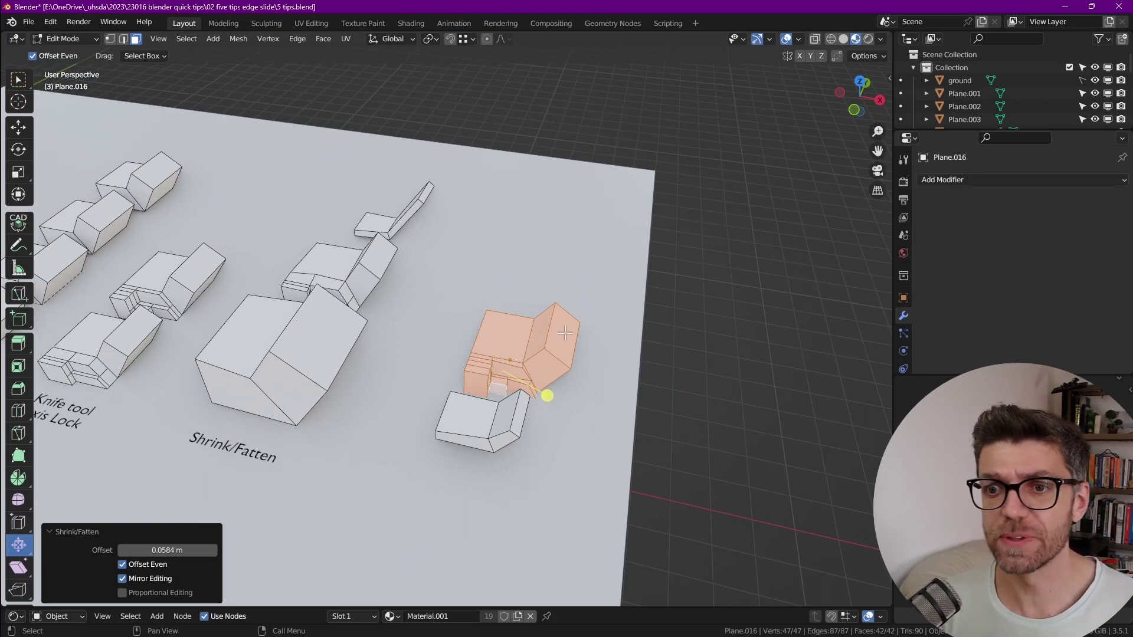
- Push Plane.016's right-side face out 2.5 m into a long box
{"action": "left_click", "coordinate": [567, 333]}
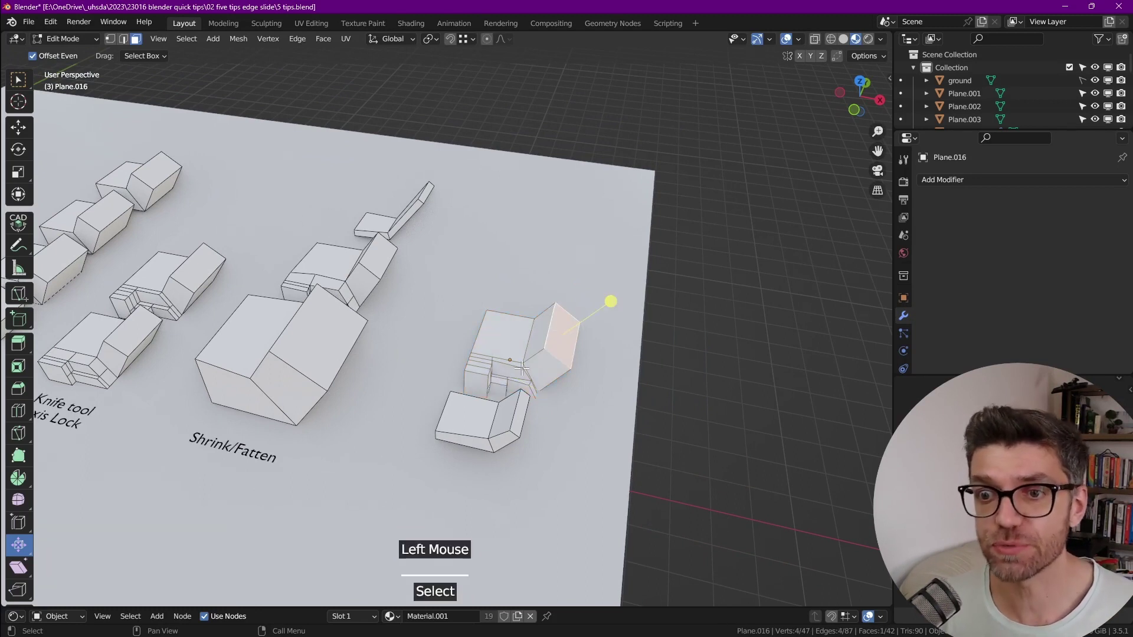
{"action": "scroll", "coordinate": [343, 327], "scroll_direction": "down", "scroll_amount": 2}
{"action": "middle_click_drag", "start_coordinate": [342, 328], "coordinate": [354, 334]}
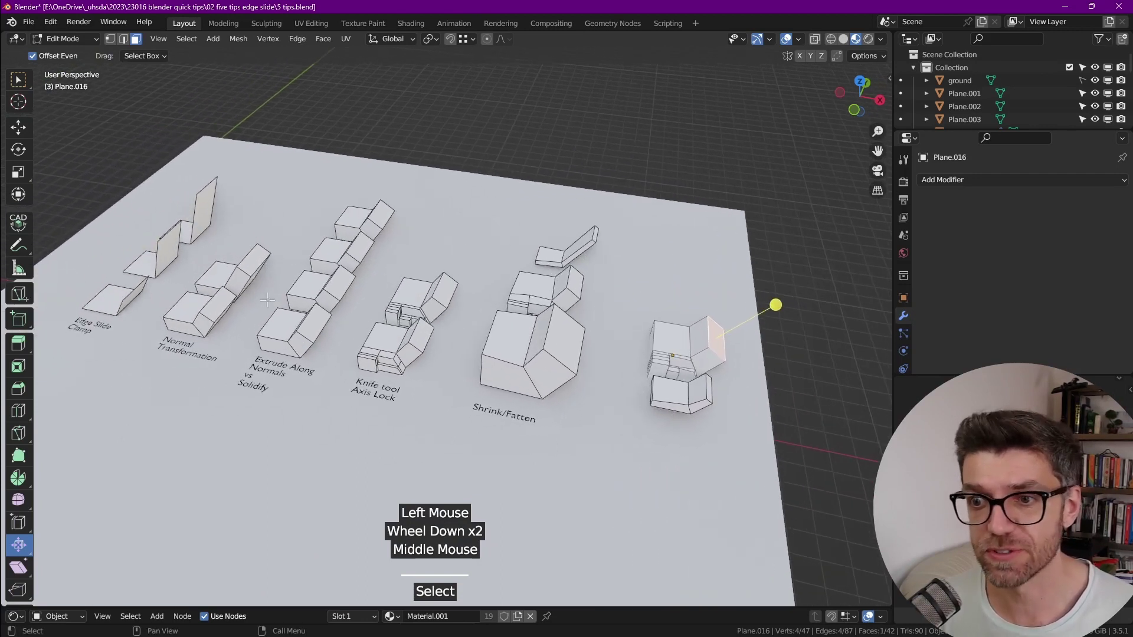
{"action": "scroll", "coordinate": [706, 340], "scroll_direction": "up", "scroll_amount": 3}
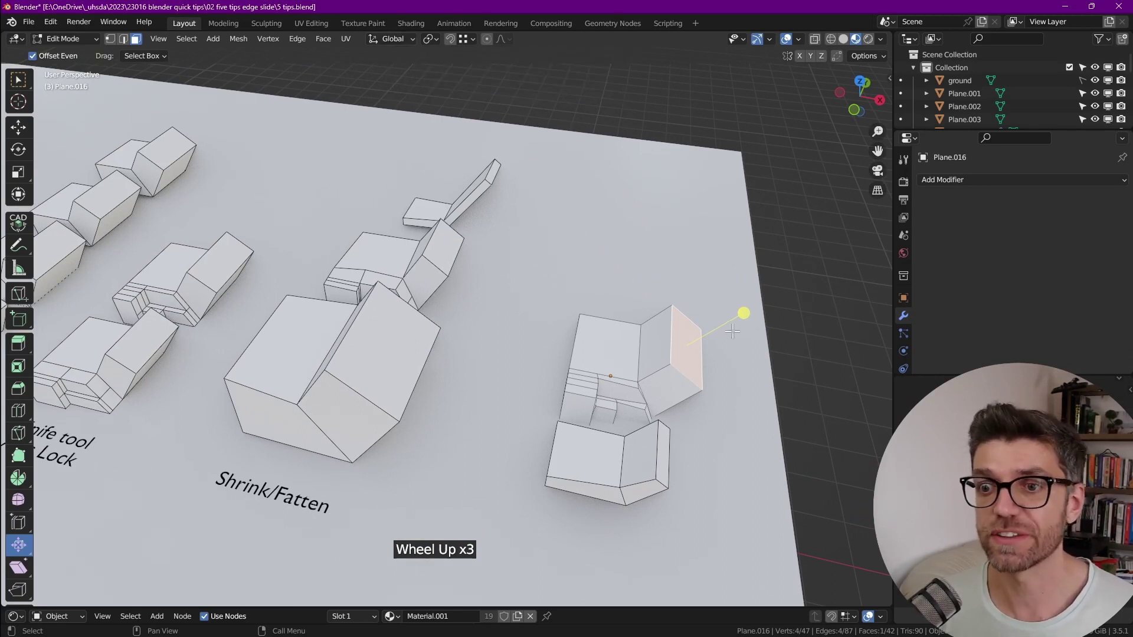
{"action": "scroll", "coordinate": [733, 343], "scroll_direction": "up", "scroll_amount": 1}
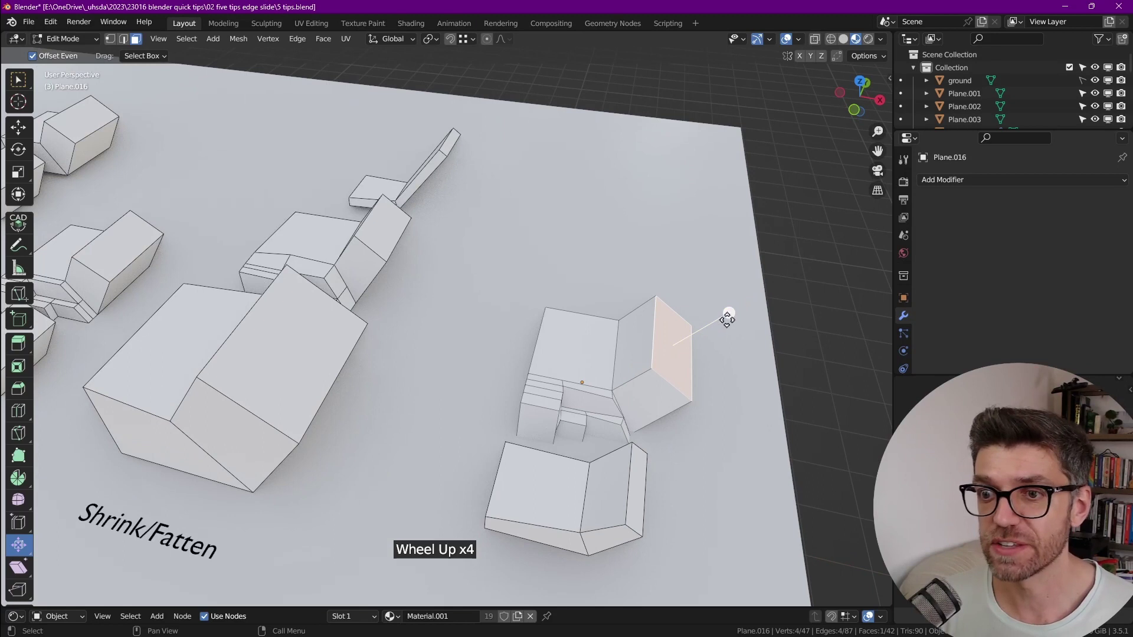
{"action": "left_click_drag", "start_coordinate": [728, 320], "coordinate": [820, 248]}
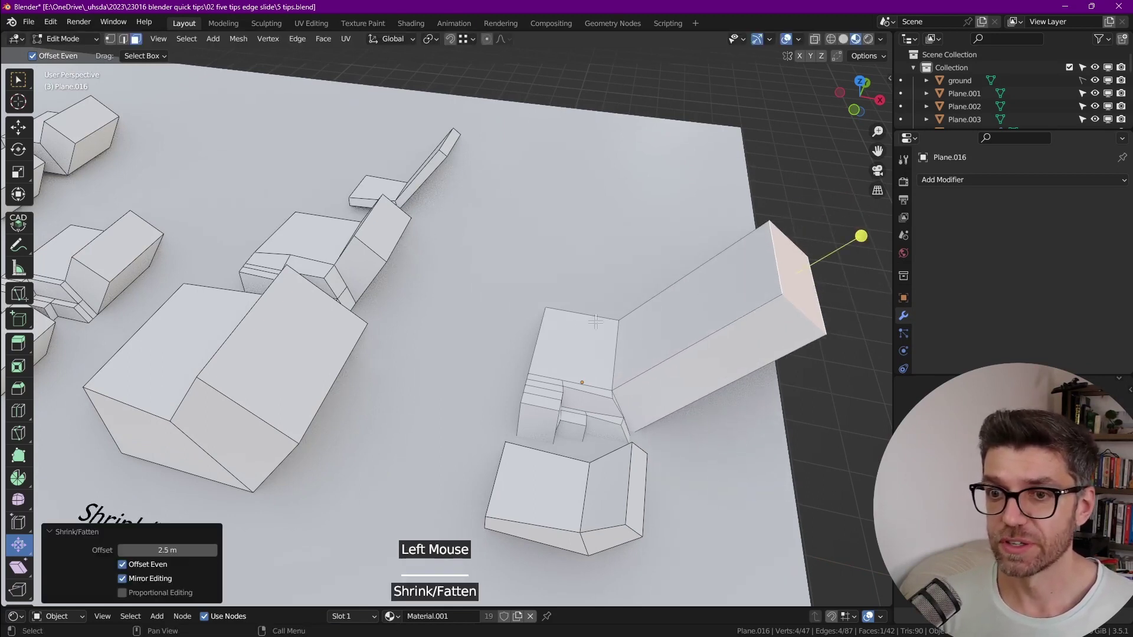
- Fatten the neighbouring face and the box's top face outward, then return to Object Mode
{"action": "left_click", "coordinate": [576, 331]}
{"action": "left_click", "coordinate": [682, 321], "text": "shift"}
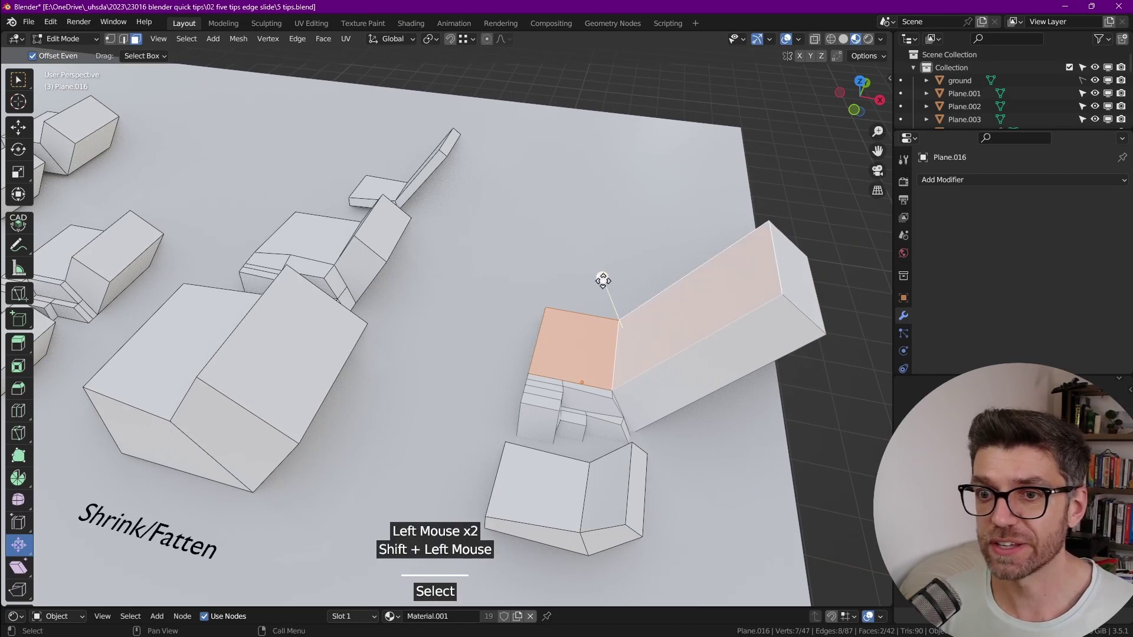
{"action": "left_click_drag", "start_coordinate": [604, 281], "coordinate": [592, 246]}
{"action": "scroll", "coordinate": [525, 362], "scroll_direction": "down", "scroll_amount": 3}
{"action": "key", "text": "Tab"}
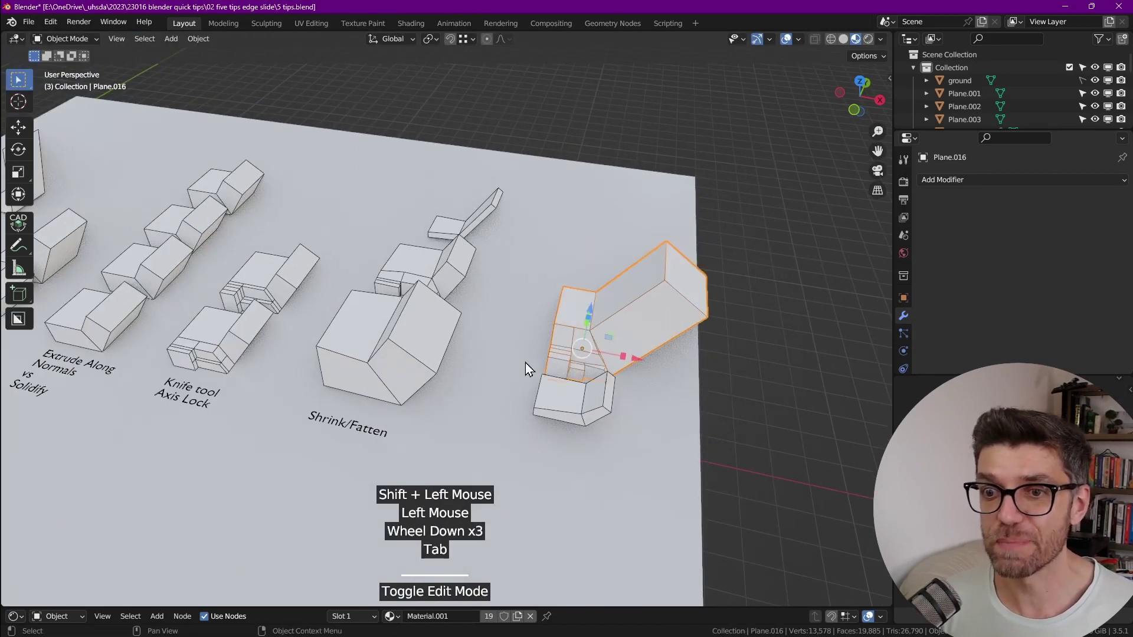
- Select the Normal Transformation bent plane
{"action": "middle_click_drag", "start_coordinate": [525, 363], "coordinate": [446, 222], "text": "shift"}
{"action": "left_click", "coordinate": [515, 295]}
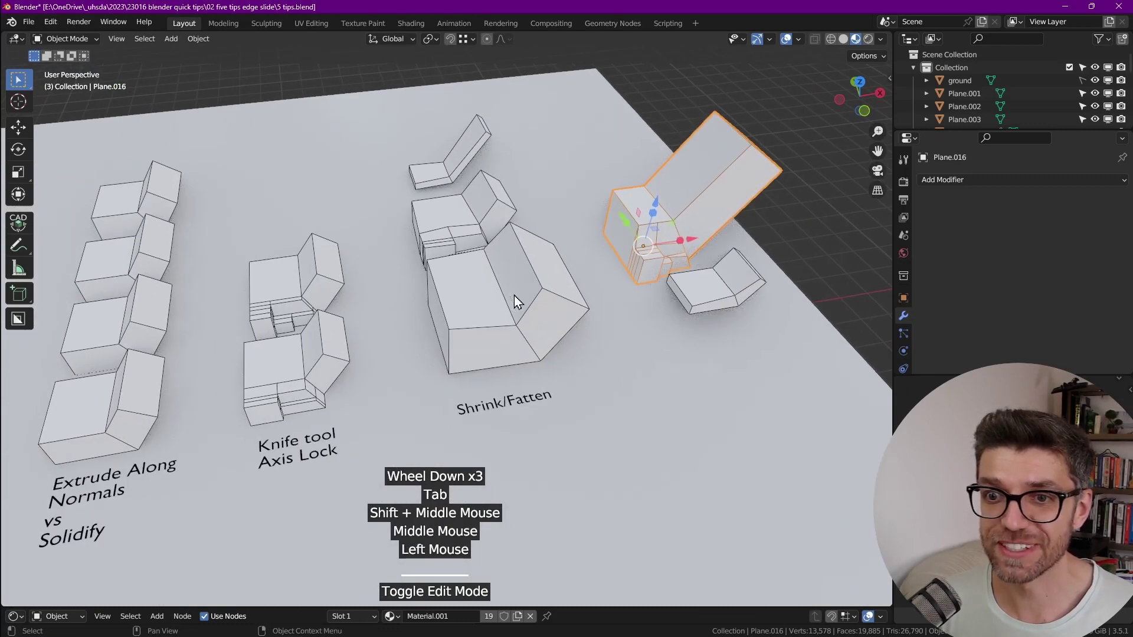
{"action": "scroll", "coordinate": [515, 295], "scroll_direction": "down", "scroll_amount": 1}
{"action": "left_click", "coordinate": [155, 355]}
- Duplicate the Normal Transformation plane near Shrink/Fatten and push a face along its normals
{"action": "scroll", "coordinate": [232, 337], "scroll_direction": "down", "scroll_amount": 2}
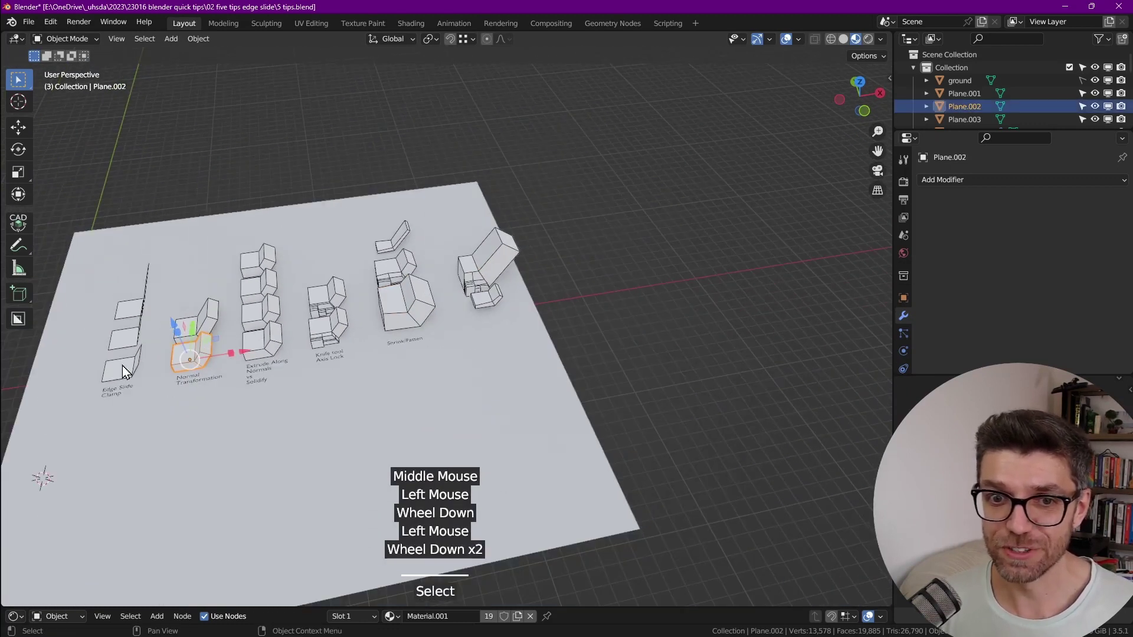
{"action": "key", "text": "shift+d"}
{"action": "left_click", "coordinate": [539, 291]}
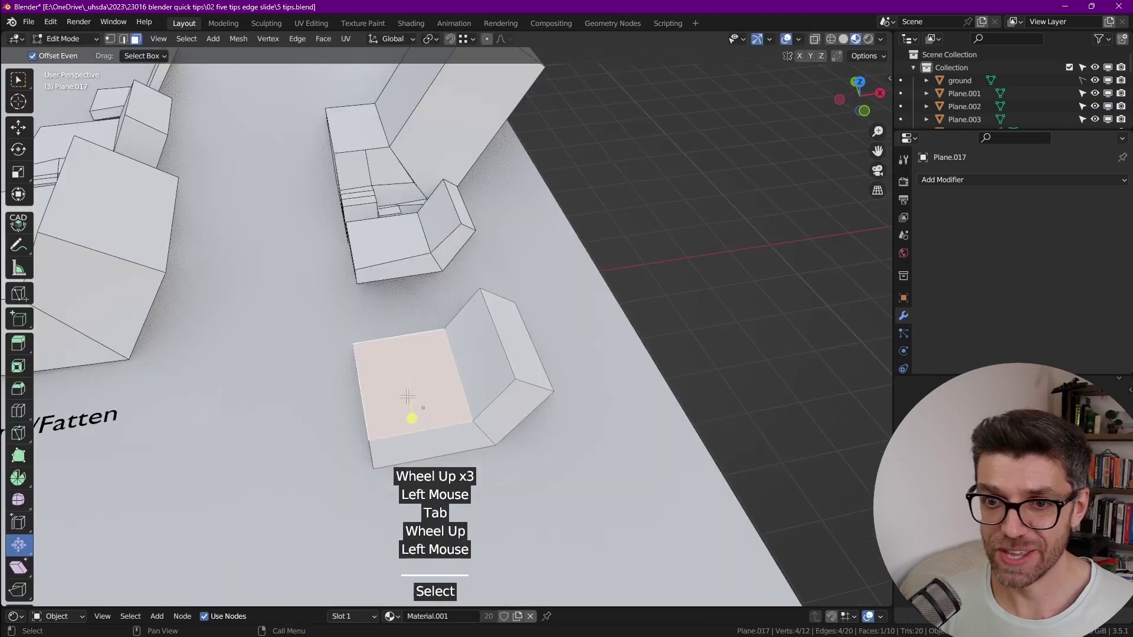
{"action": "left_click", "coordinate": [463, 393], "text": "shift"}
{"action": "mouse_move", "coordinate": [466, 400]}
{"action": "middle_mouse_down", "text": "shift"}
{"action": "mouse_move", "coordinate": [404, 363]}
{"action": "mouse_move", "coordinate": [464, 406]}
{"action": "middle_mouse_up", "text": "shift"}
{"action": "left_click_drag", "start_coordinate": [465, 406], "coordinate": [525, 464]}
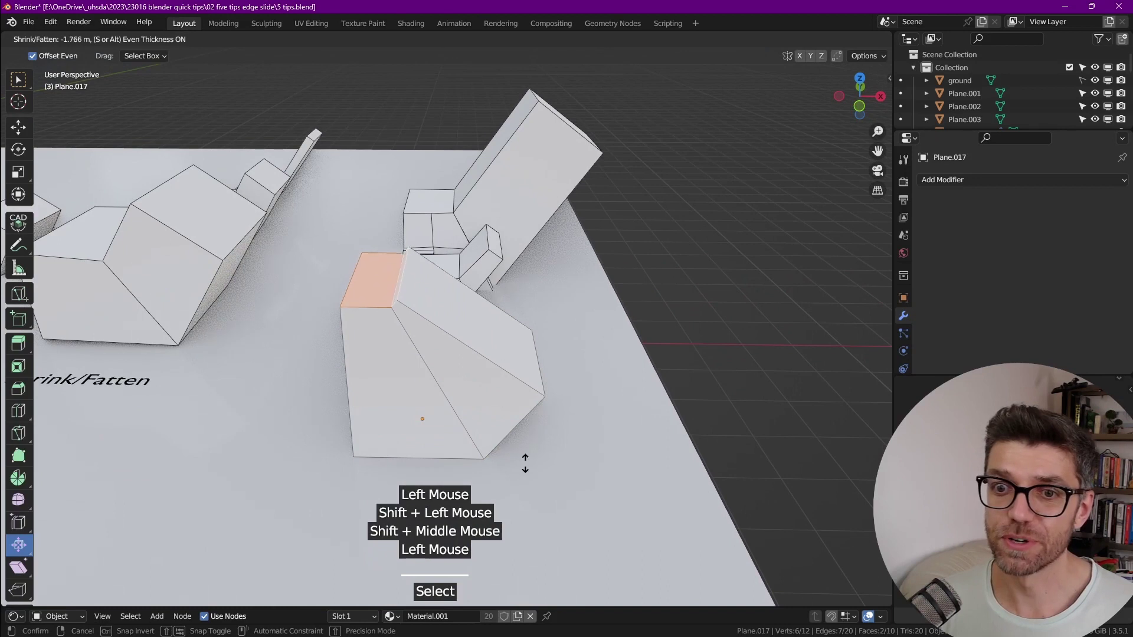
{"action": "left_click", "coordinate": [481, 417]}
- Push the copy's right face out about 1.46 m and fatten more faces into a thick slab
{"action": "scroll", "coordinate": [481, 418], "scroll_direction": "down", "scroll_amount": 2}
{"action": "middle_click_drag", "start_coordinate": [472, 384], "coordinate": [431, 341], "text": "shift"}
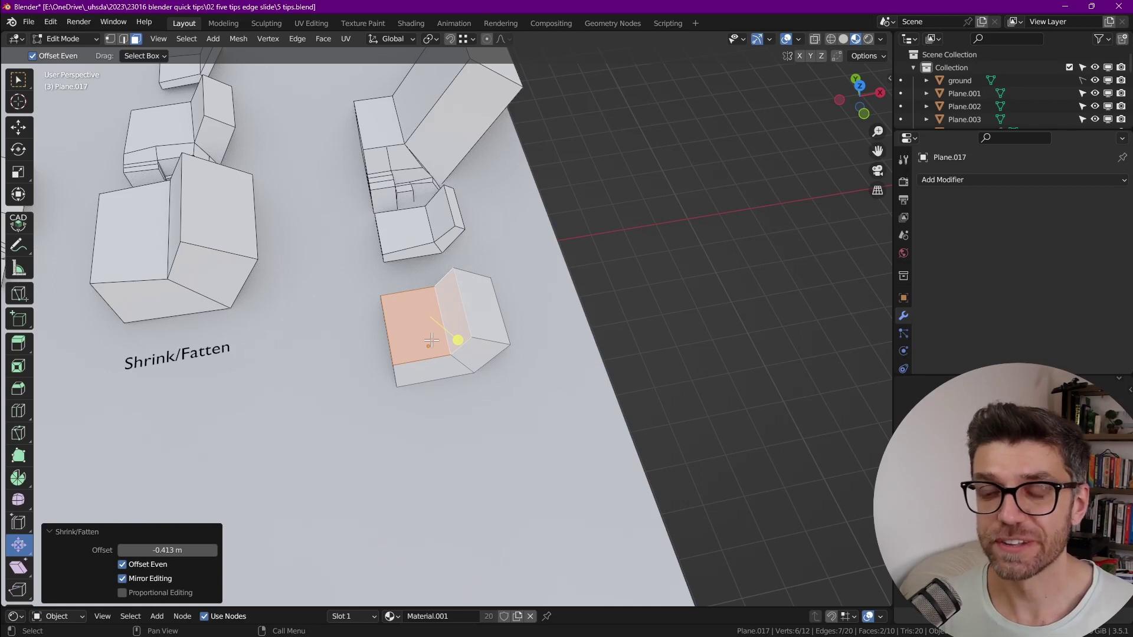
{"action": "left_click", "coordinate": [481, 310]}
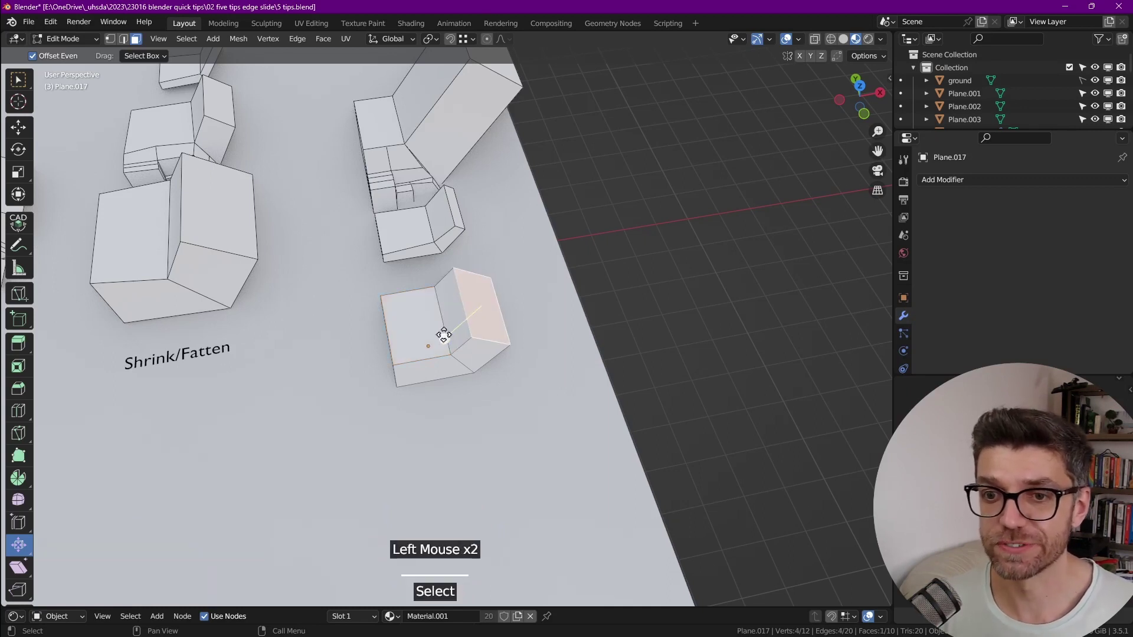
{"action": "left_click_drag", "start_coordinate": [443, 335], "coordinate": [425, 366]}
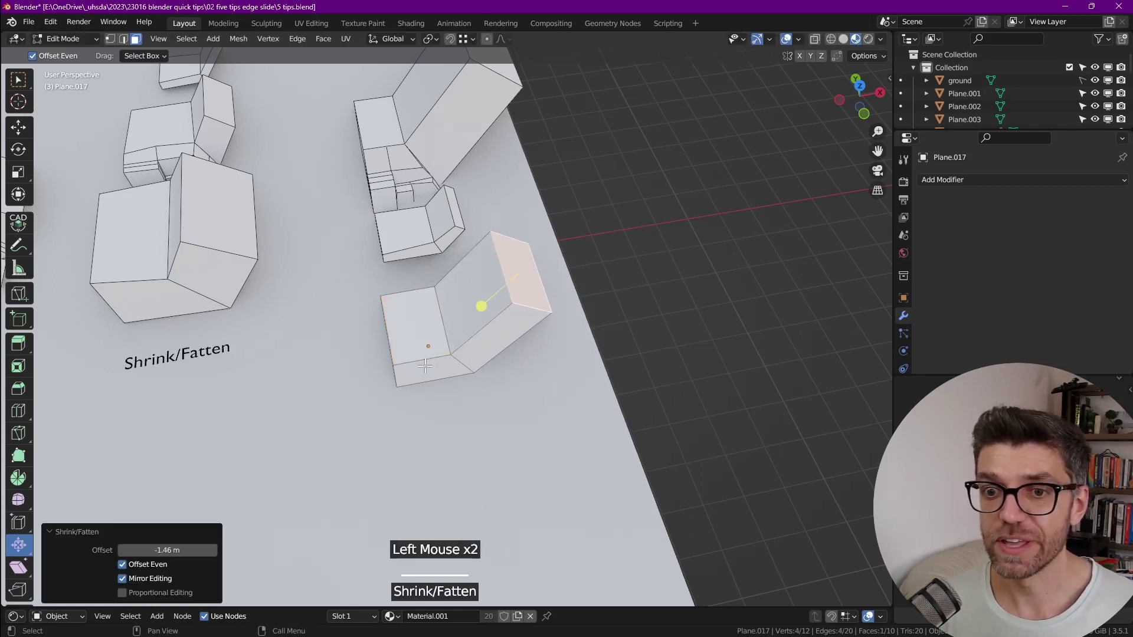
{"action": "left_click", "coordinate": [469, 346], "text": "shift"}
{"action": "left_click_drag", "start_coordinate": [448, 307], "coordinate": [425, 348]}
{"action": "middle_click_drag", "start_coordinate": [425, 348], "coordinate": [414, 354], "text": "shift"}
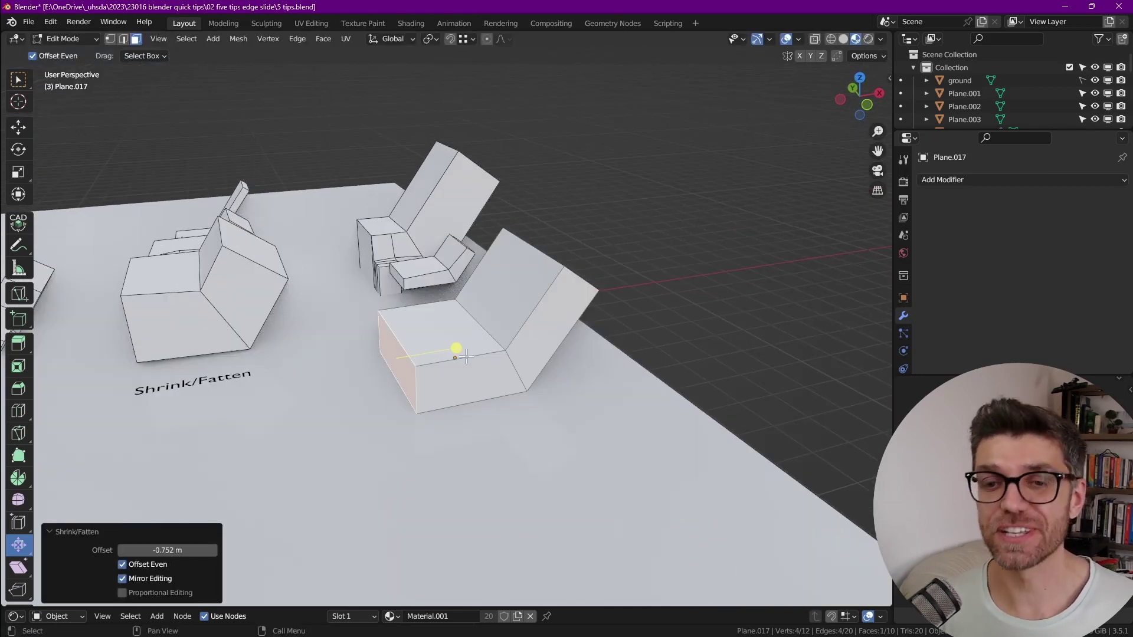
{"action": "scroll", "coordinate": [472, 347], "scroll_direction": "down", "scroll_amount": 2}
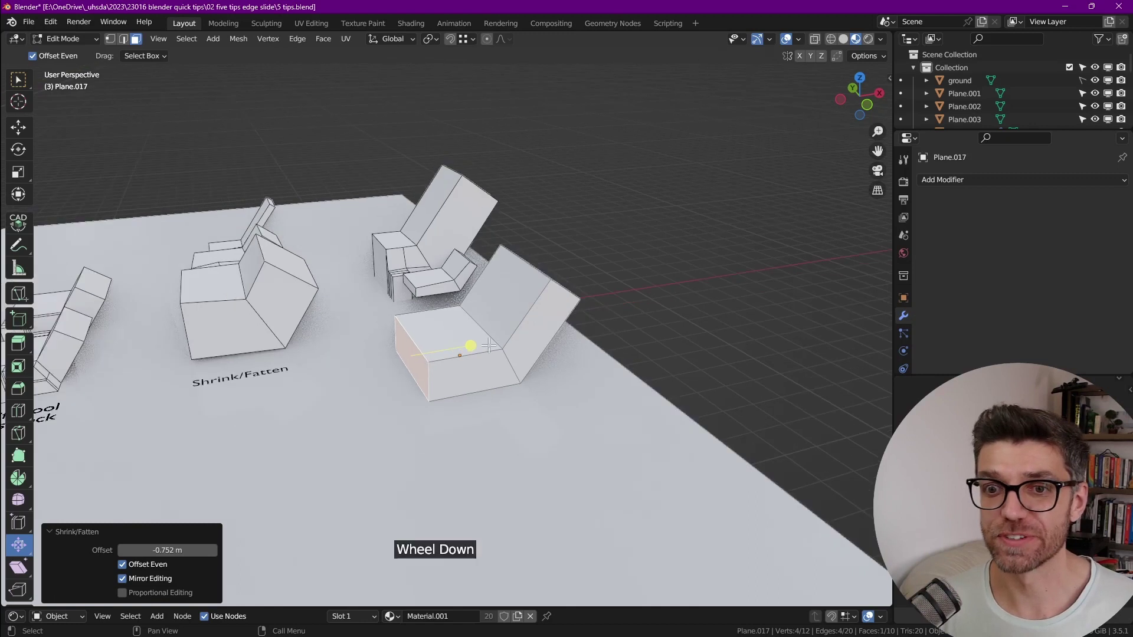
{"action": "middle_click_drag", "start_coordinate": [458, 370], "coordinate": [518, 403]}
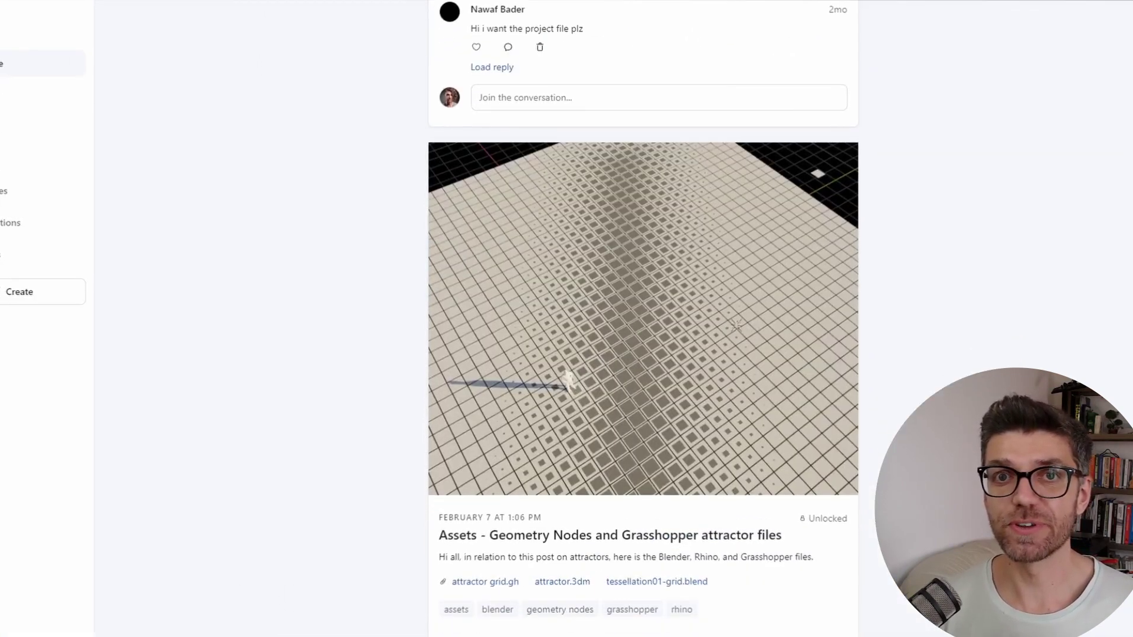
- Scroll the Patreon feed down to the Parametric Ridge like structure asset post
{"action": "scroll", "coordinate": [649, 318], "scroll_direction": "down", "scroll_amount": 15}
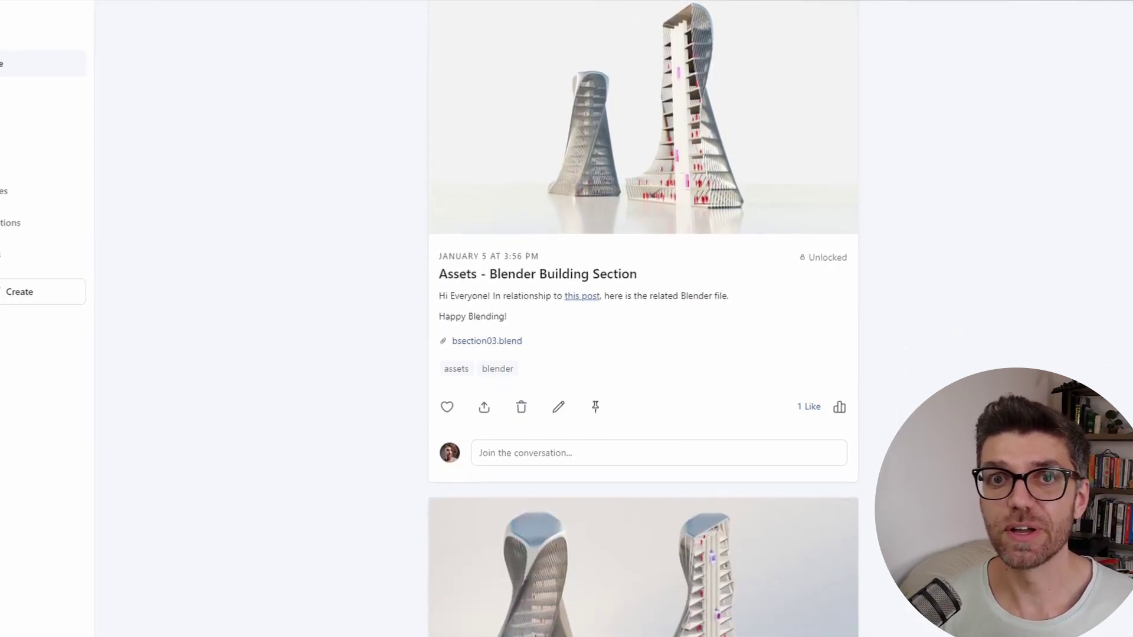